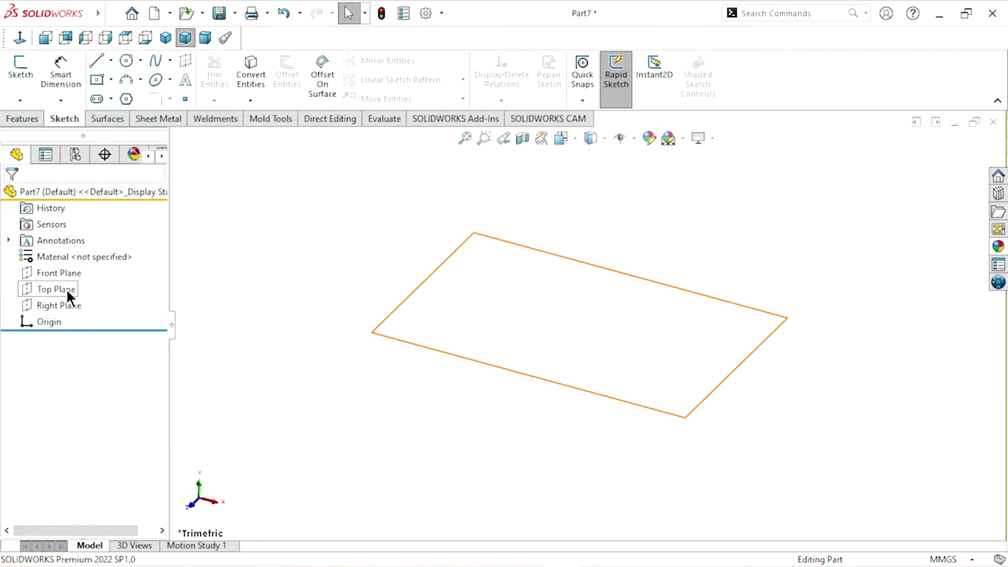
- Open Sketch1 on the Top Plane and draw an undimensioned center rectangle centred on the origin
left_click(63, 290)
left_click(80, 269)
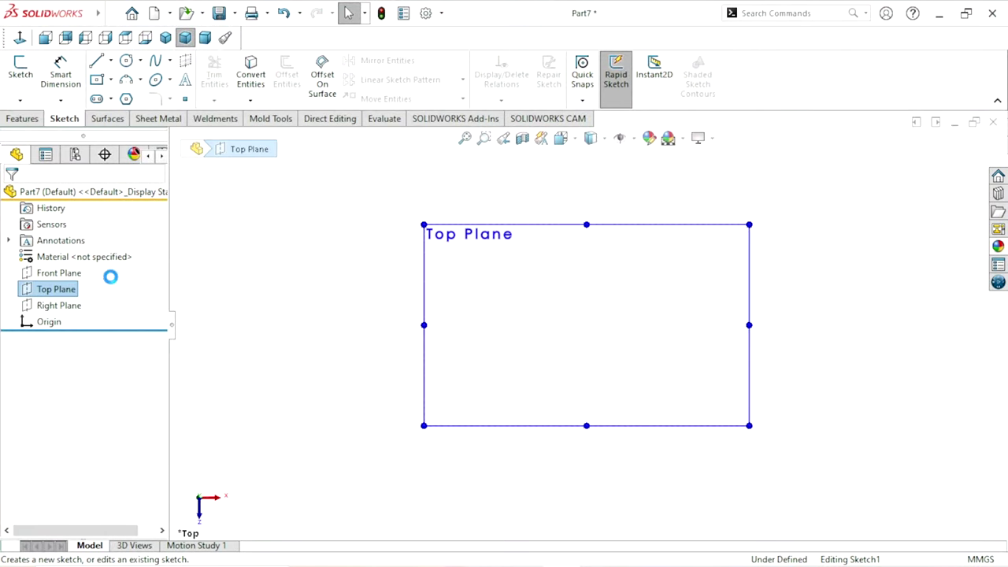
left_click(183, 158)
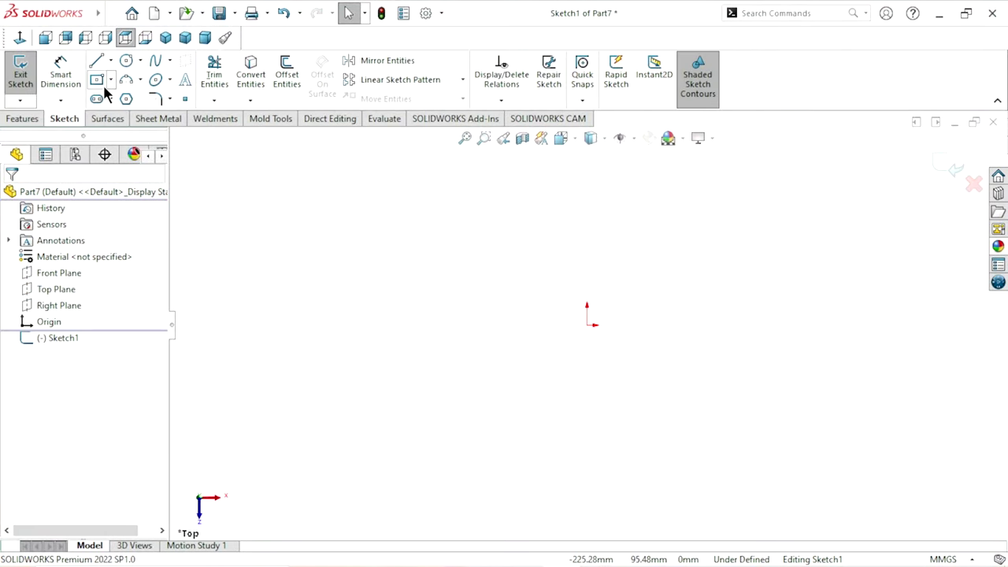
left_click(593, 324)
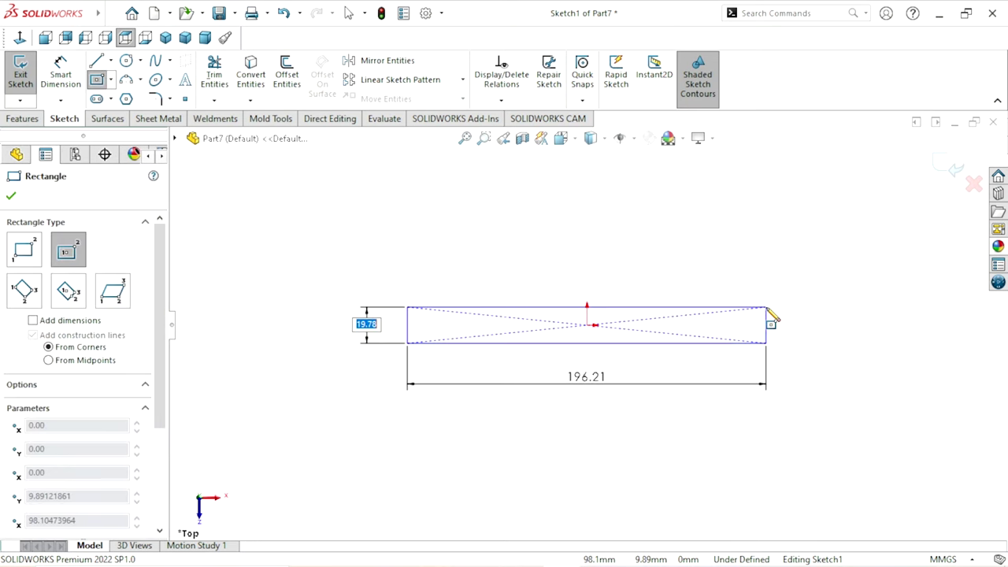
left_click(767, 280)
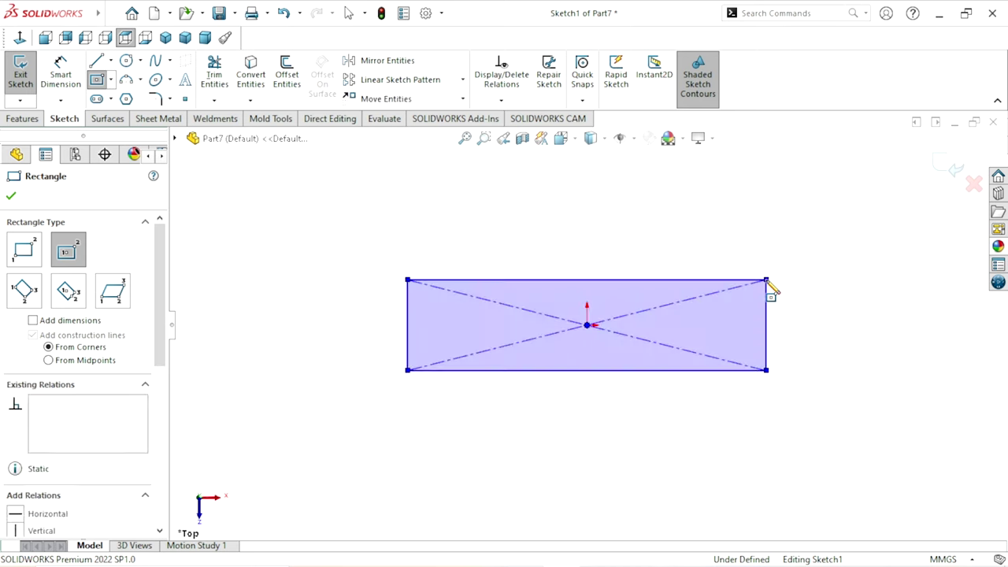
left_click(61, 73)
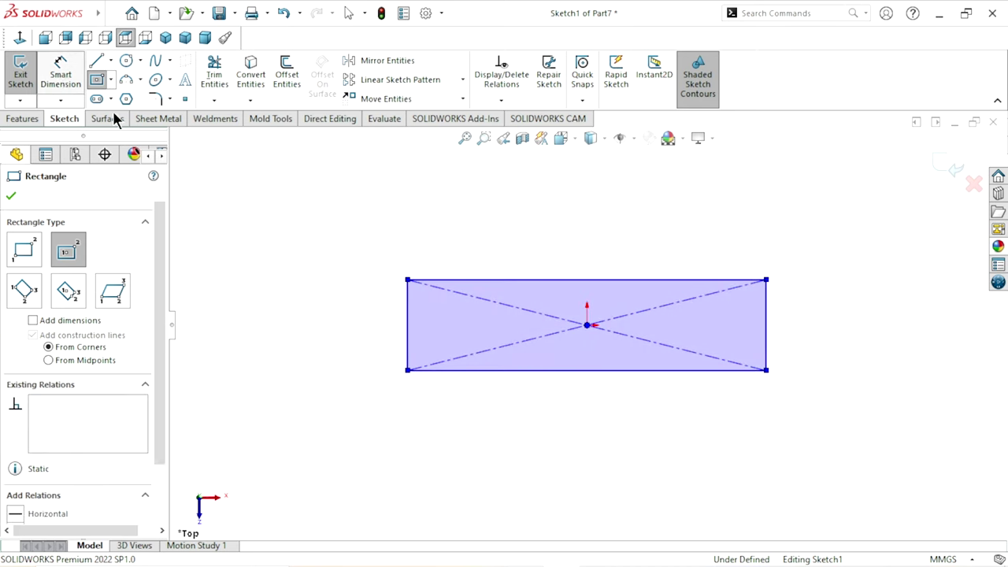
- Dimension the rectangle's top edge to 150 mm and left edge to 50 mm
left_click(568, 280)
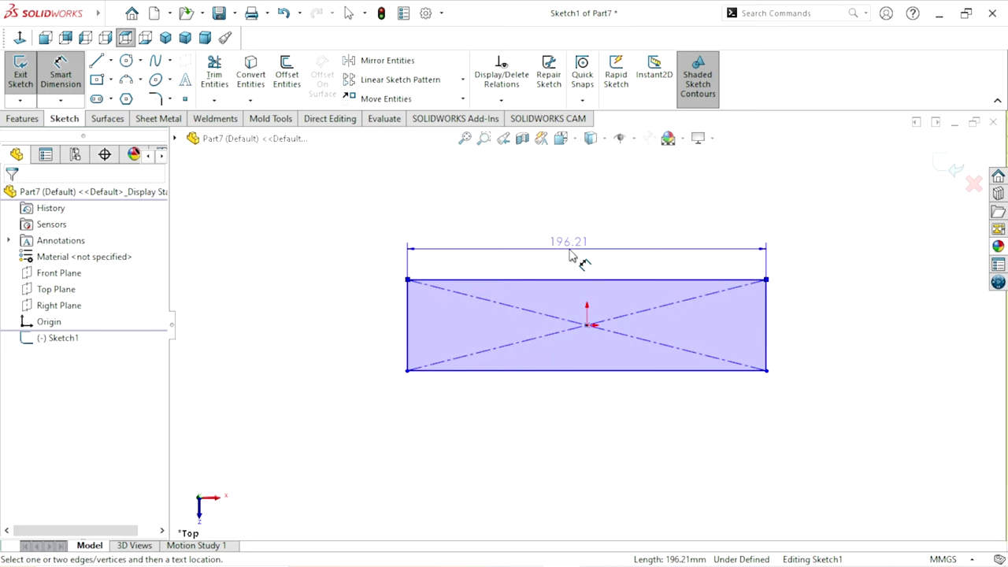
left_click(571, 256)
type("150")
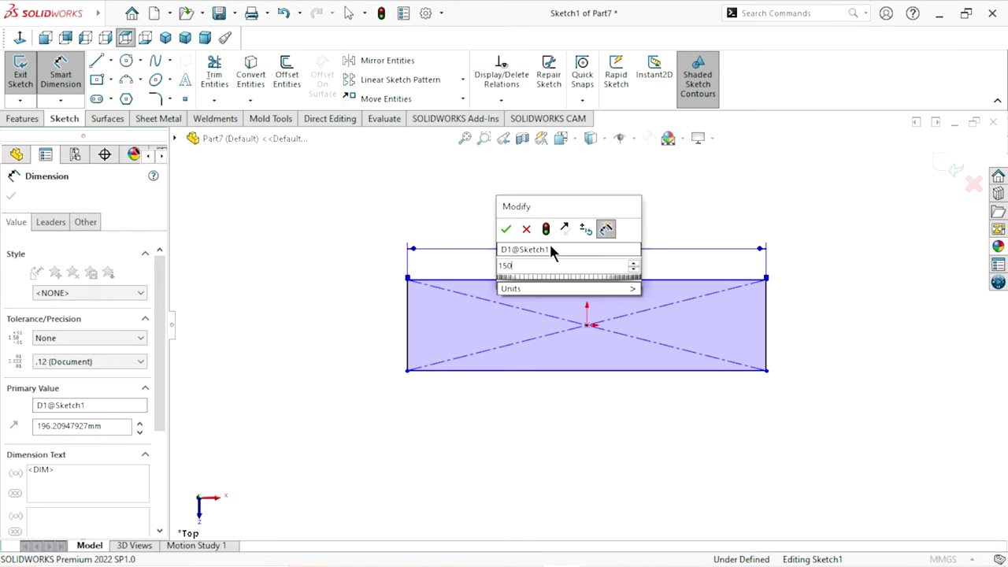
left_click(506, 229)
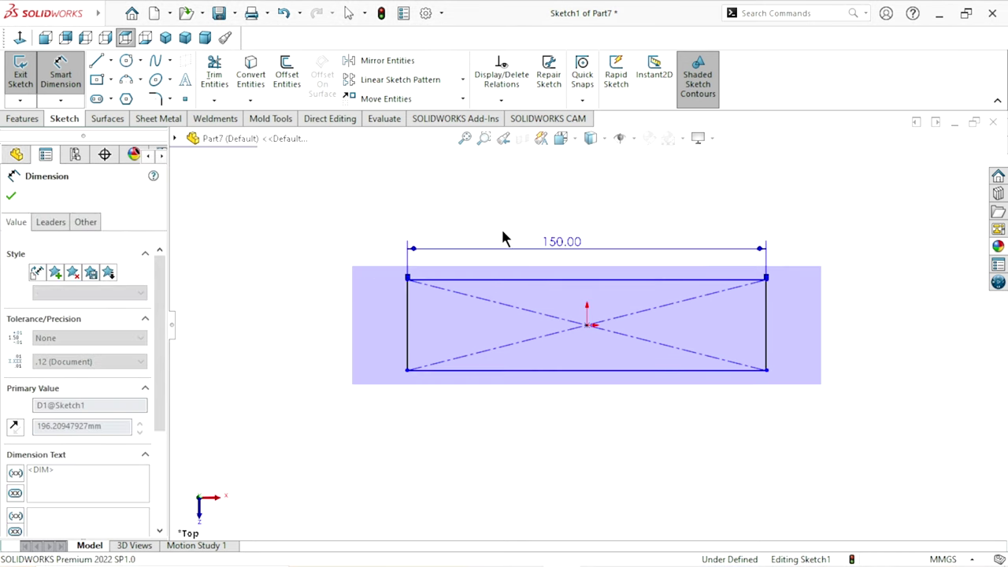
left_click(409, 323)
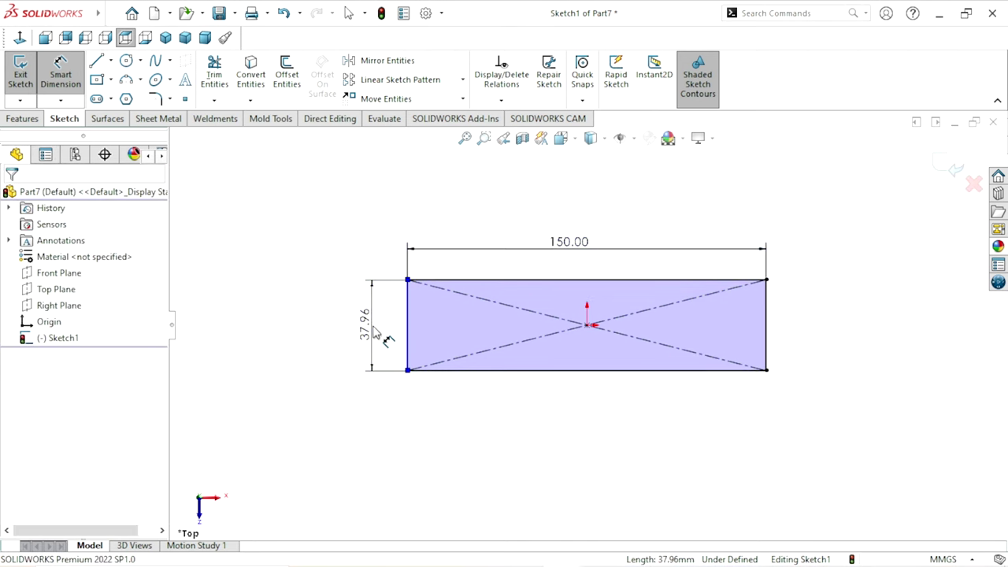
left_click(377, 330)
type("50")
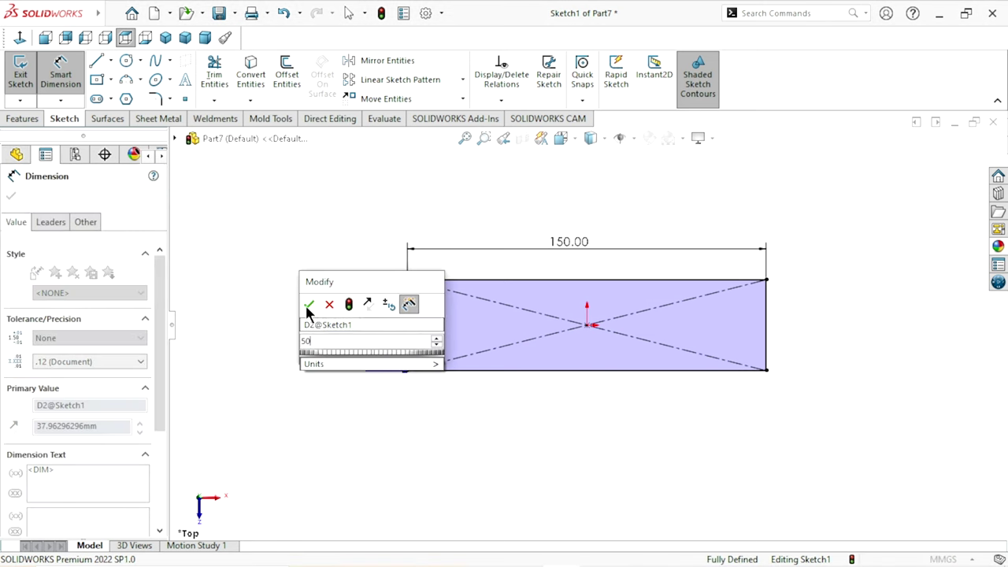
left_click(307, 306)
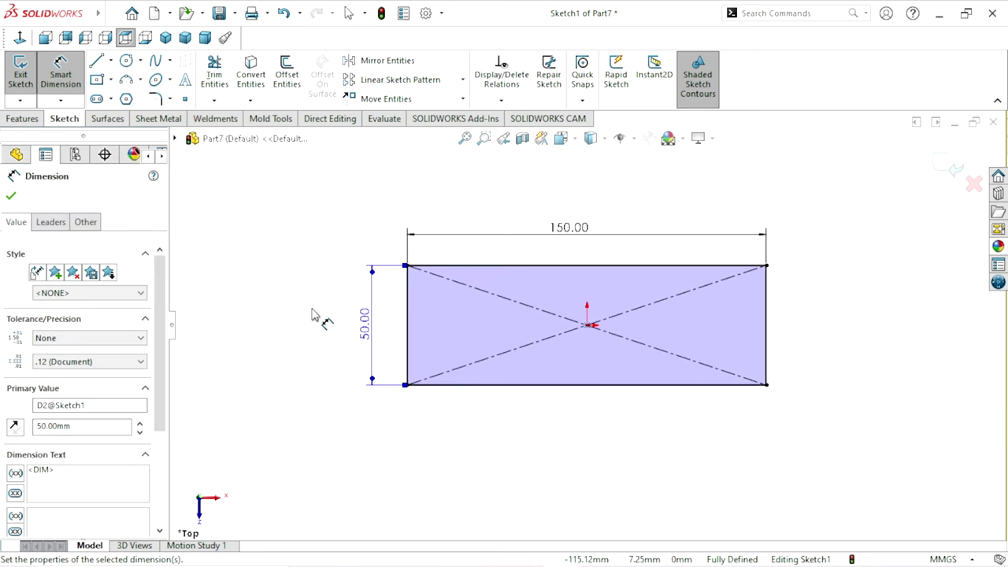
left_click(11, 196)
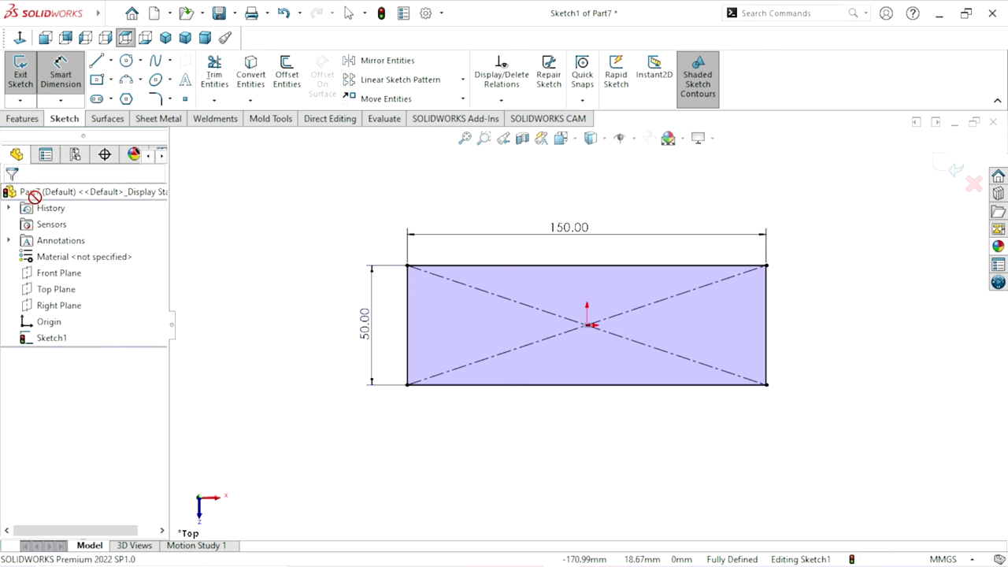
- Create Base-Flange1 from the 150 × 50 mm sketch, 3 mm thick with direction reversed
left_click(147, 121)
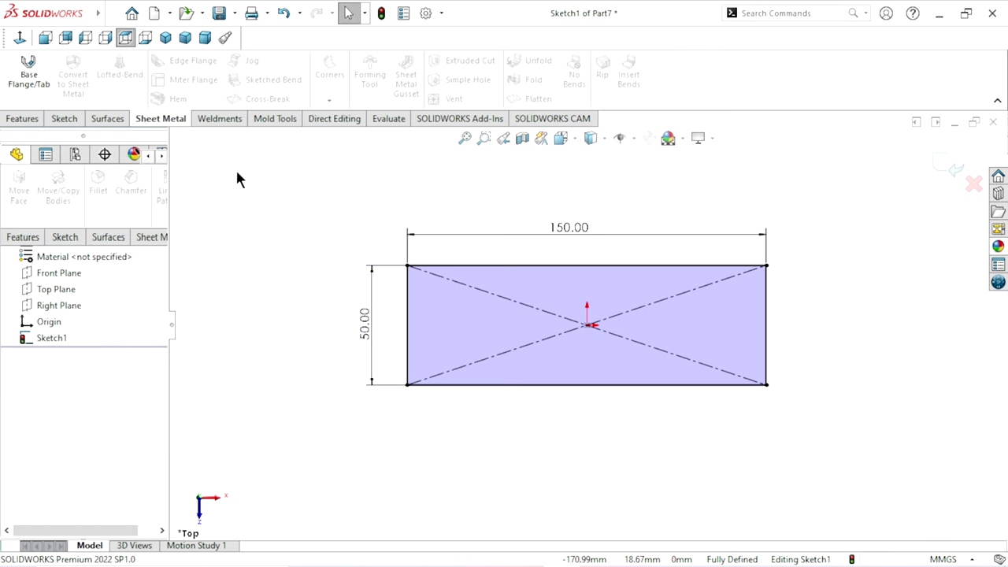
left_click(26, 89)
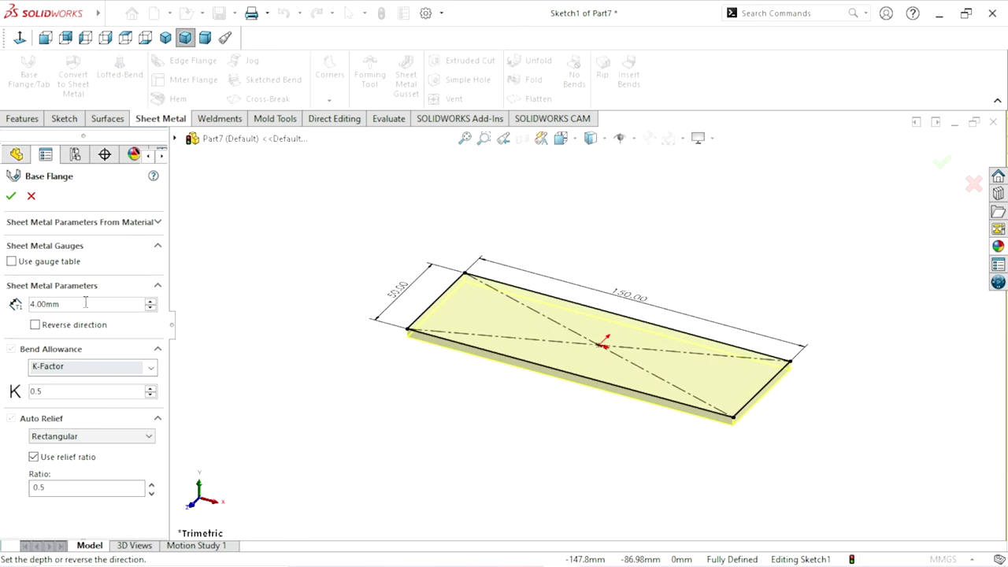
left_click_drag(89, 306, 15, 303)
type("3")
left_click(34, 325)
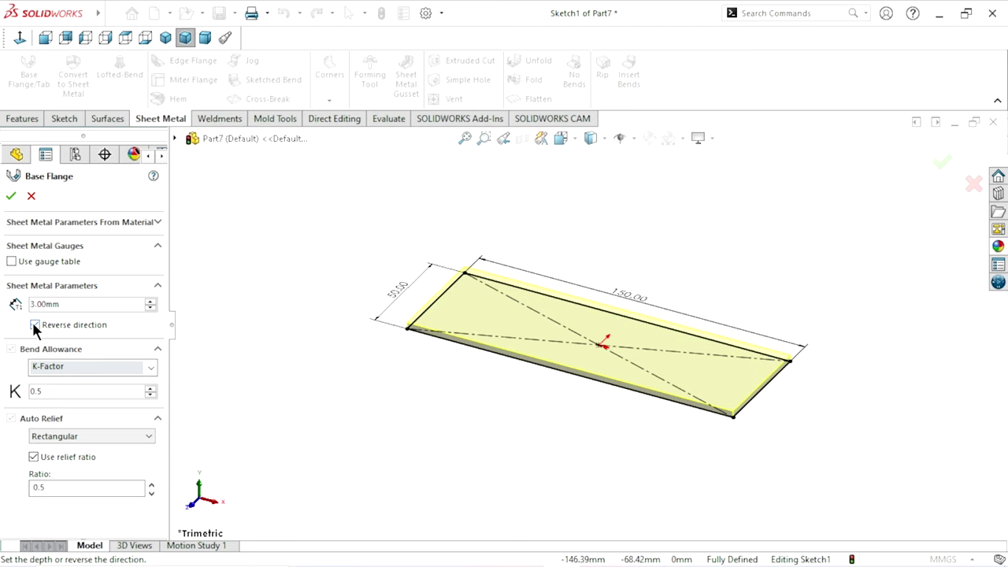
left_click(11, 197)
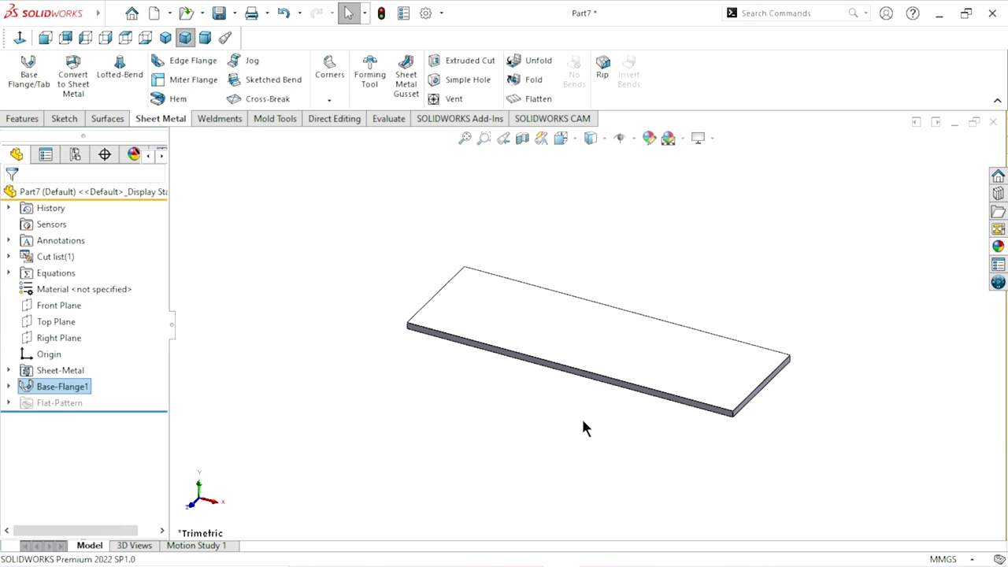
left_click(742, 308)
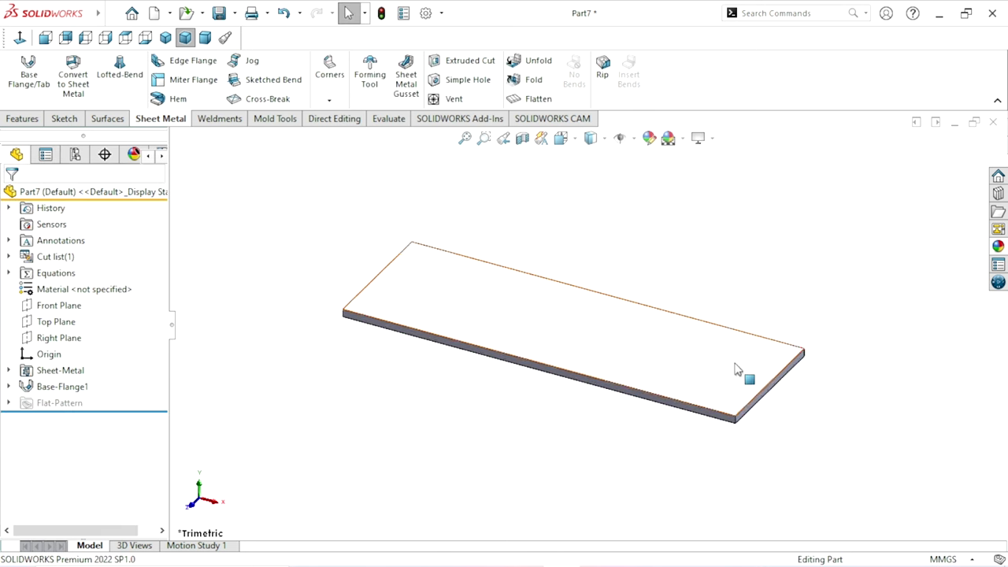
- Start Edge-Flange1 on the plate's short end edge, previewing a 23 mm length at 90°
scroll(741, 375, "down", 1)
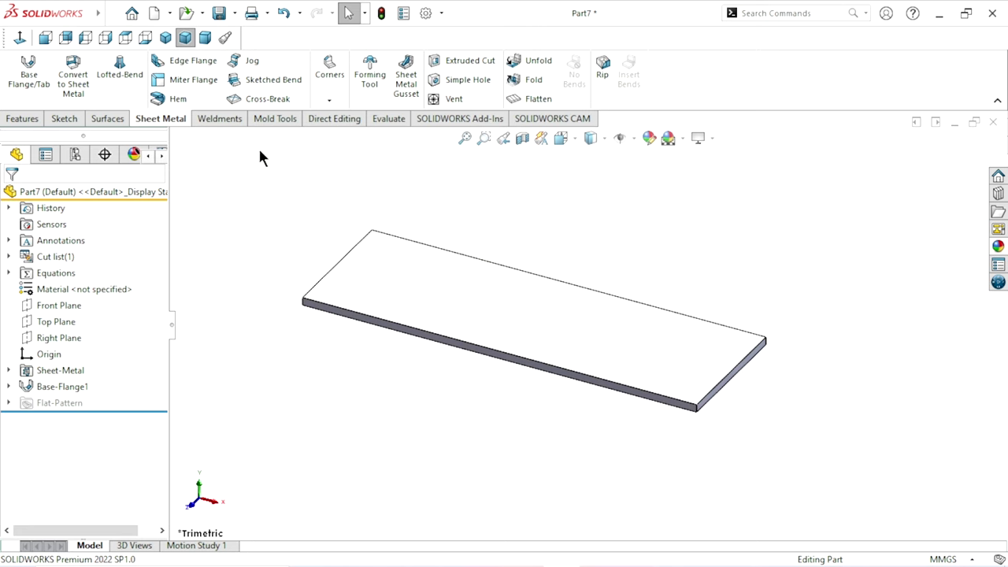
left_click(193, 60)
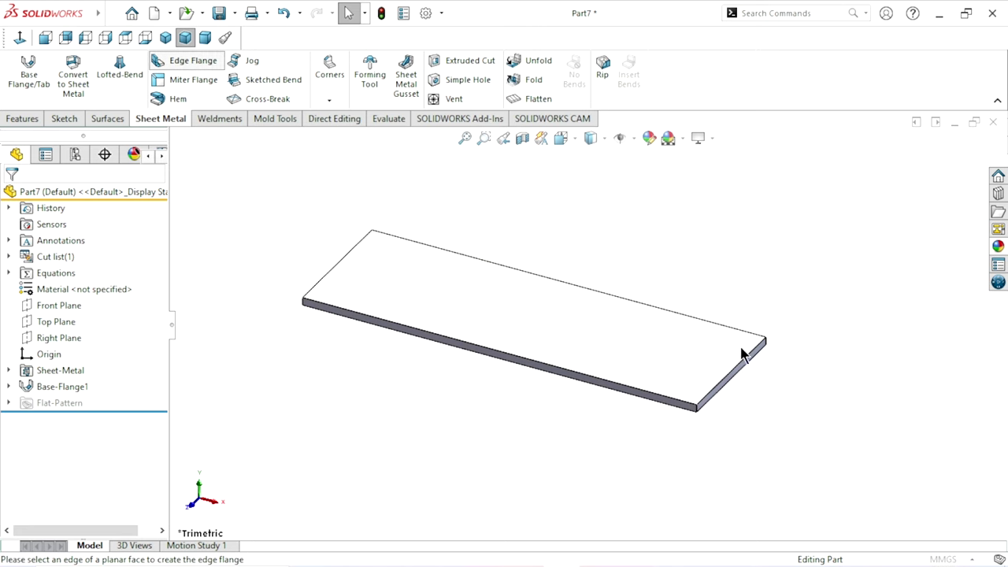
left_click(739, 367)
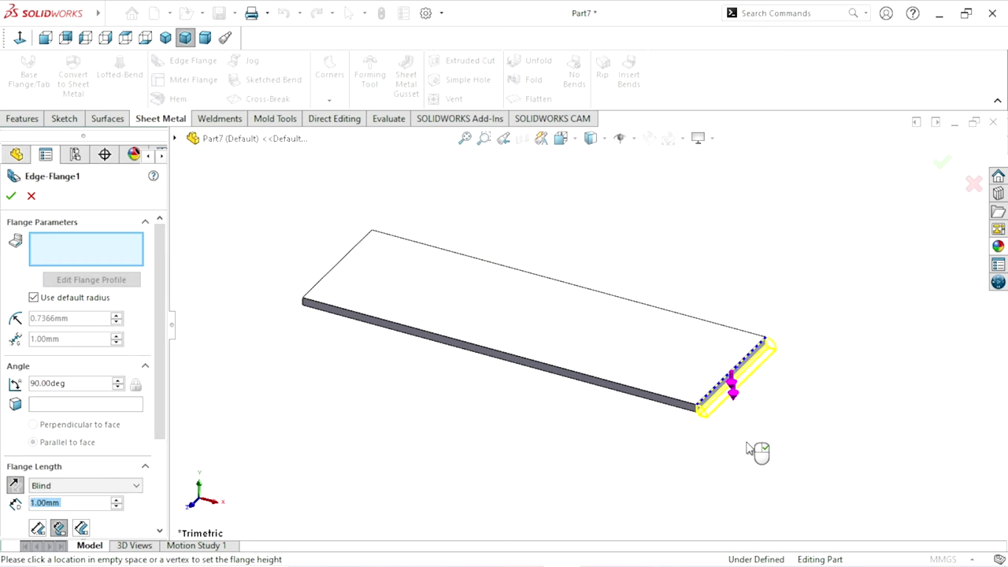
scroll(756, 437, "down", 4)
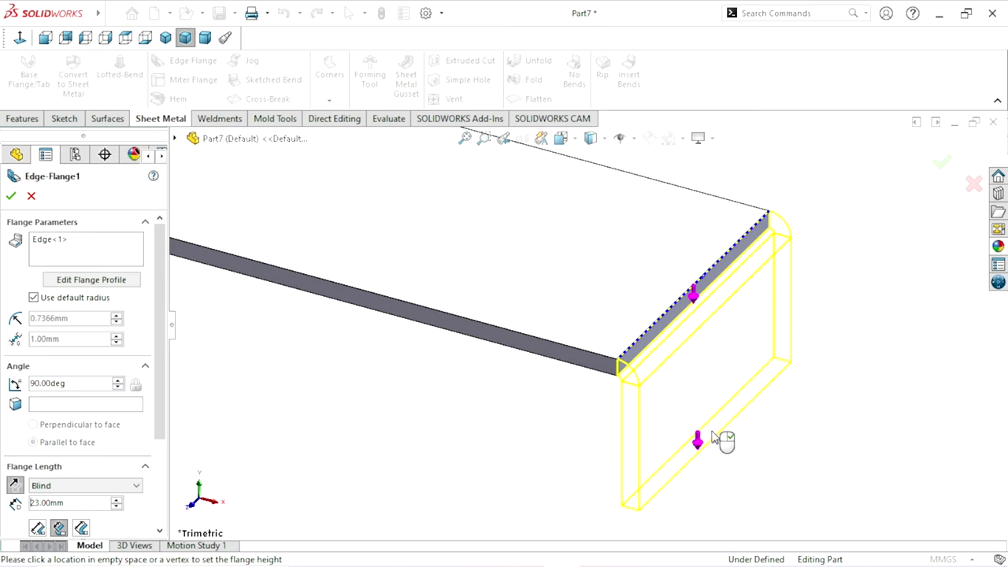
left_click(713, 438)
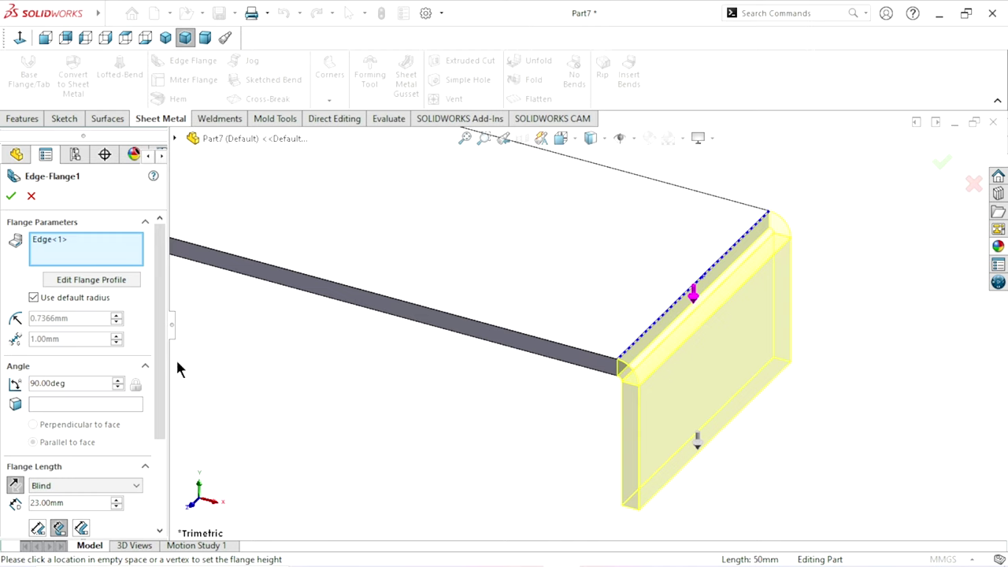
scroll(164, 320, "down", 4)
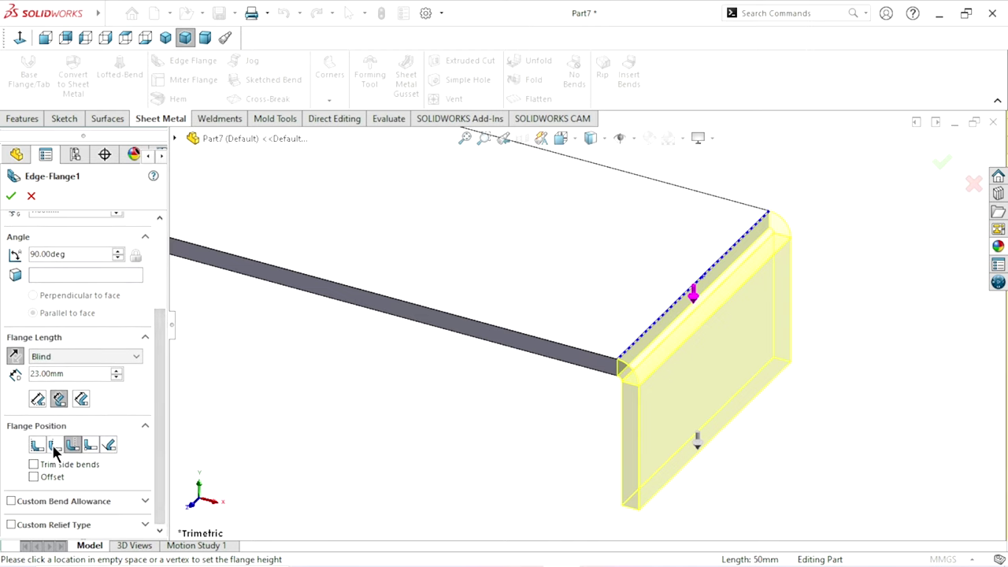
- Compare the flange position options and settle on Bend Outside
left_click(54, 447)
scroll(593, 433, "down", 3)
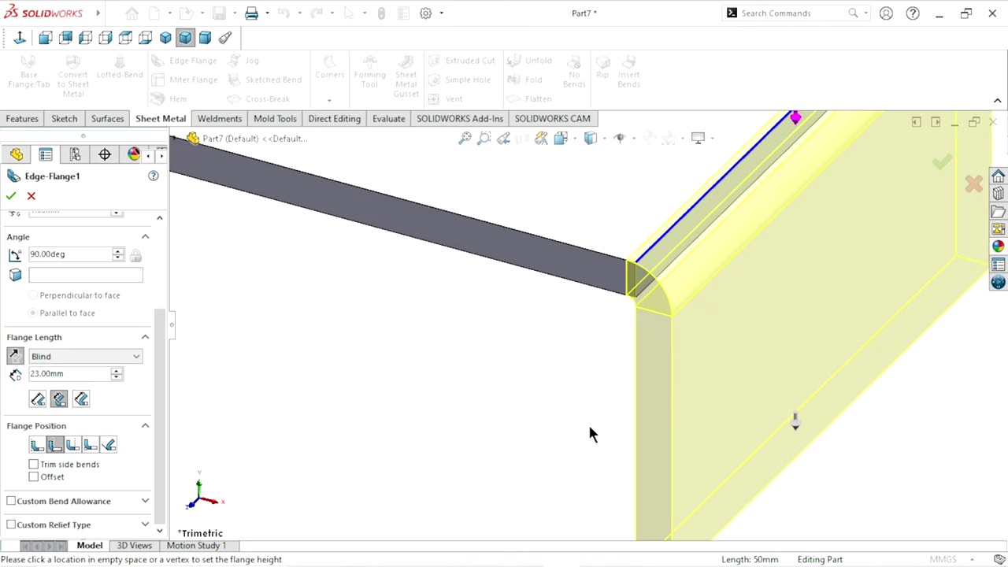
middle_click_drag(589, 426, 605, 402)
mouse_move(620, 360)
middle_mouse_down()
mouse_move(486, 360)
mouse_move(630, 320)
middle_mouse_up()
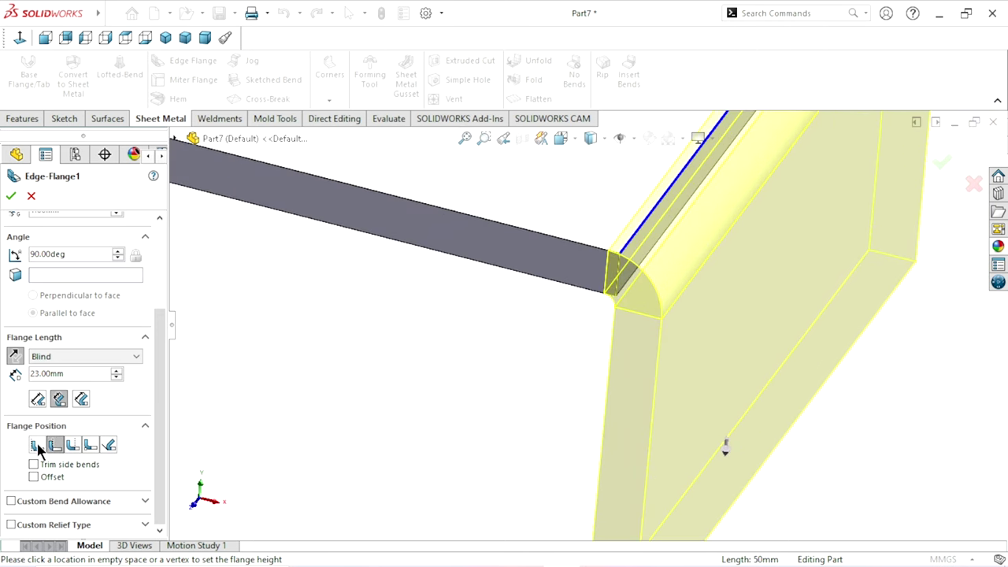
left_click(37, 446)
left_click(54, 446)
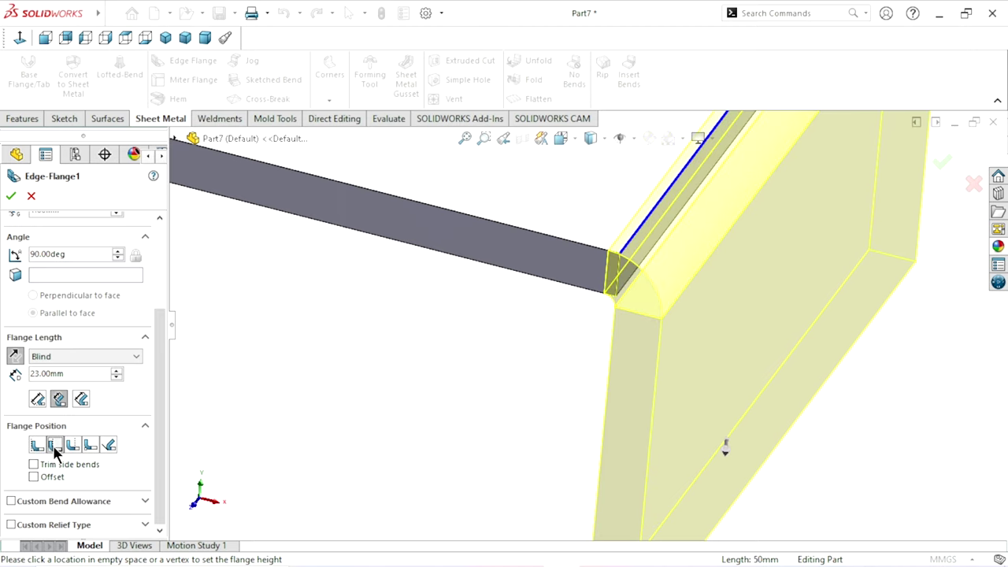
left_click(73, 445)
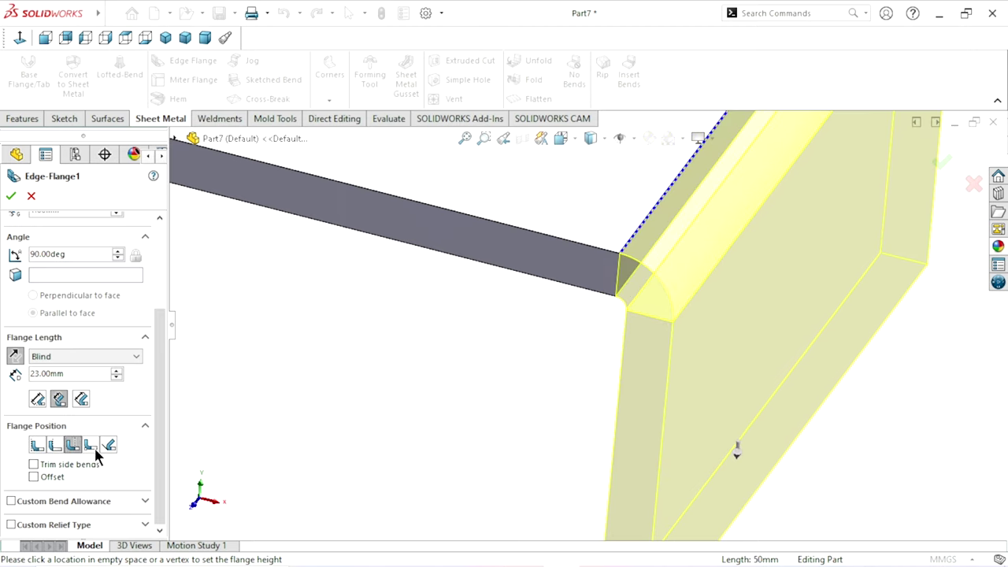
left_click(92, 447)
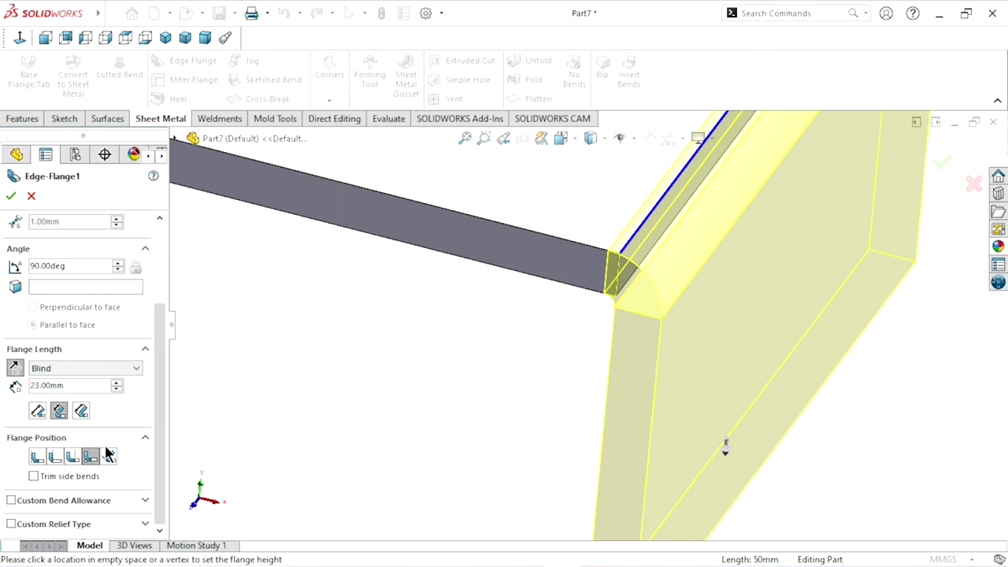
left_click(109, 459)
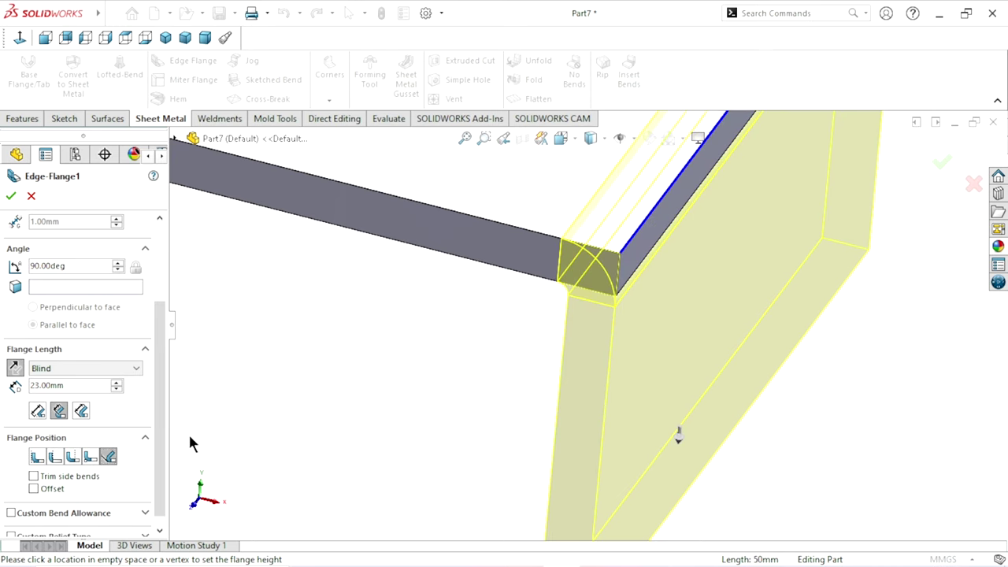
left_click(68, 457)
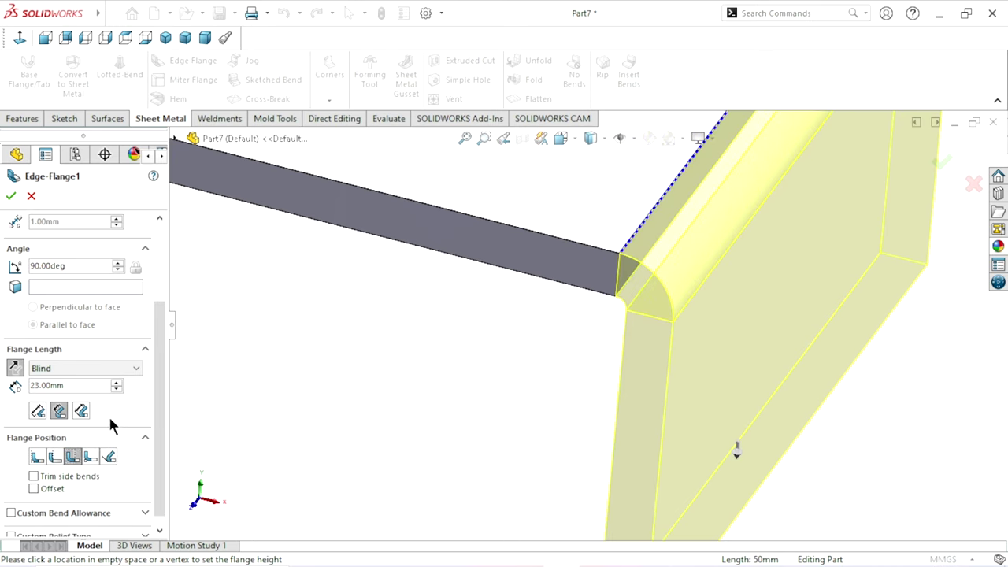
- Try different Flange Length reference options while checking the flange preview
left_click(86, 414)
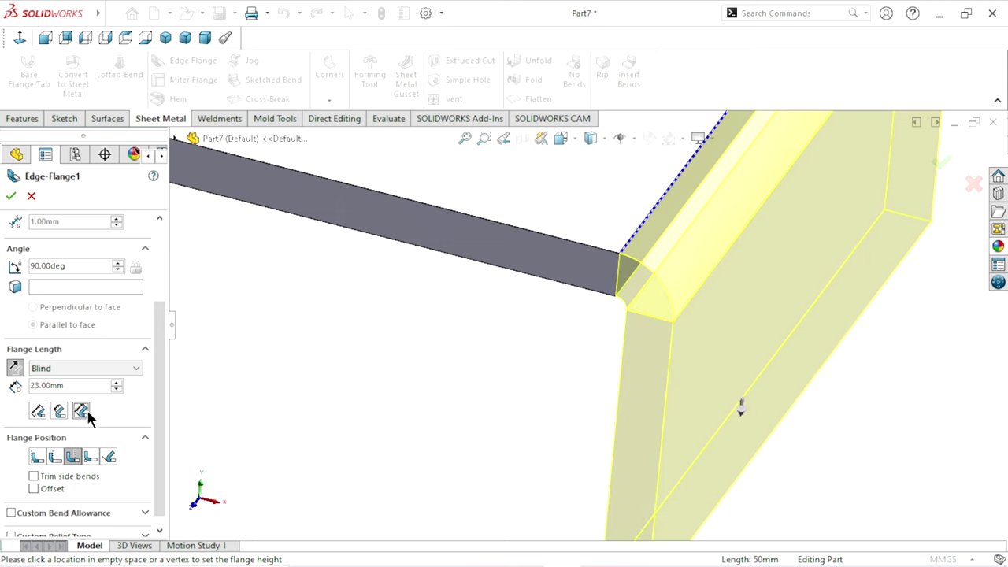
scroll(500, 381, "up", 2)
mouse_move(520, 353)
middle_mouse_down()
mouse_move(545, 266)
mouse_move(520, 275)
middle_mouse_up()
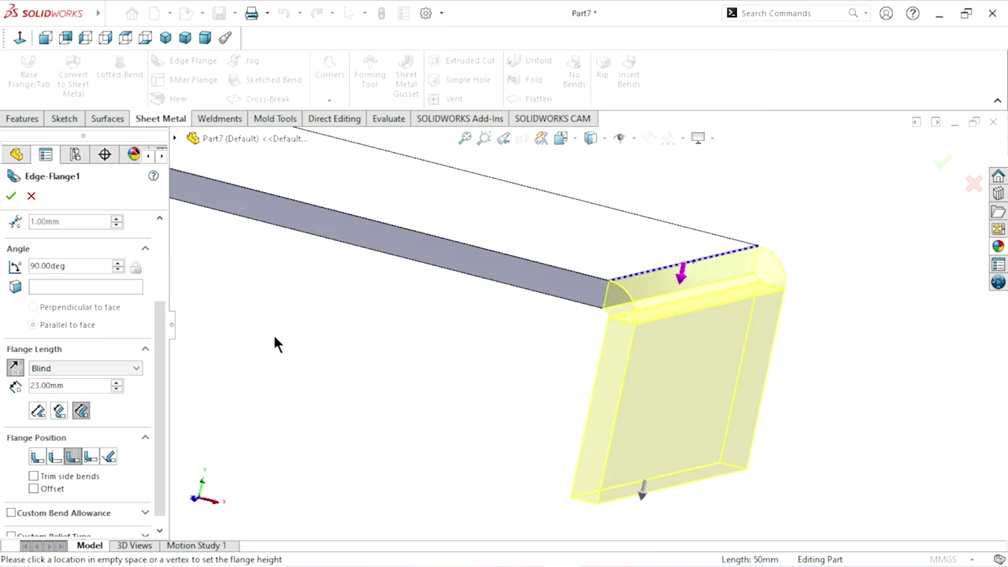
left_click(58, 412)
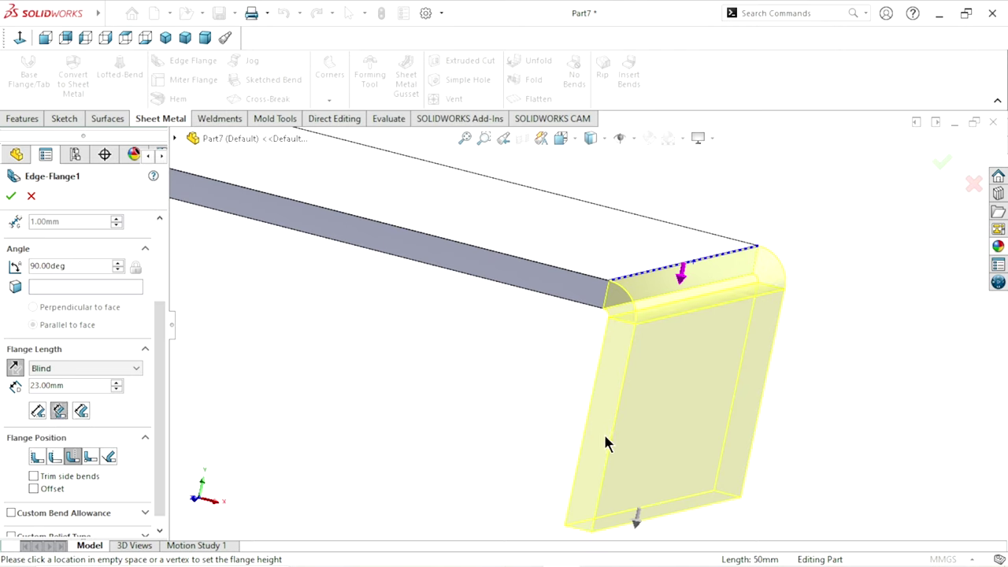
- Set the flange length to 50 mm with the middle reference and accept Edge-Flange1
left_click(40, 413)
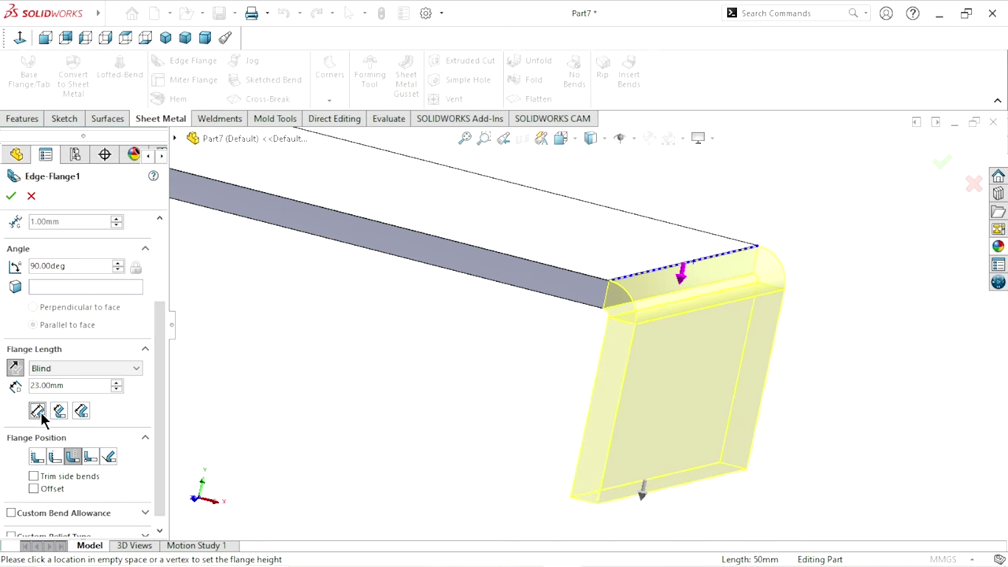
left_click(60, 413)
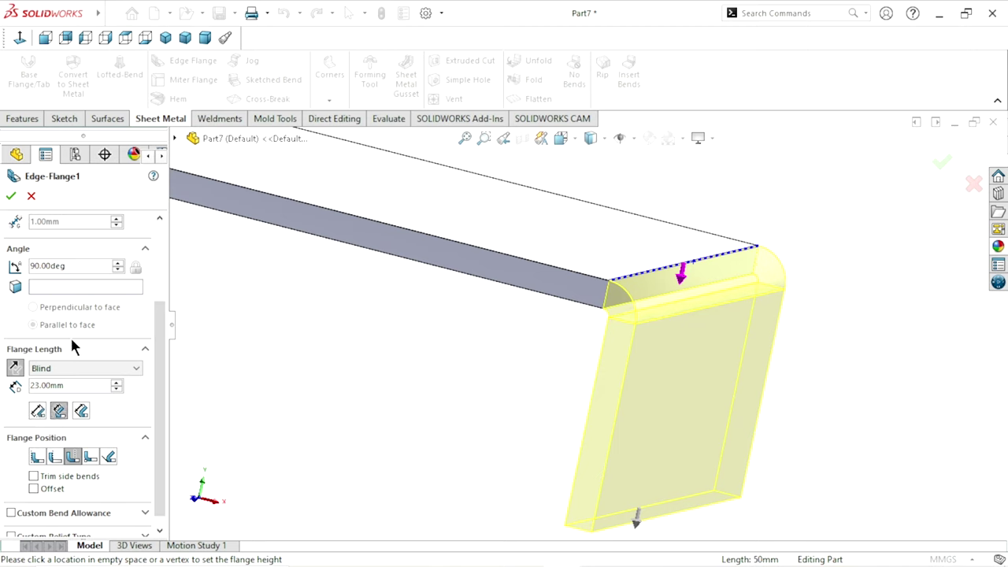
left_click_drag(89, 387, 2, 389)
type("50")
key("Return")
scroll(550, 381, "up", 5)
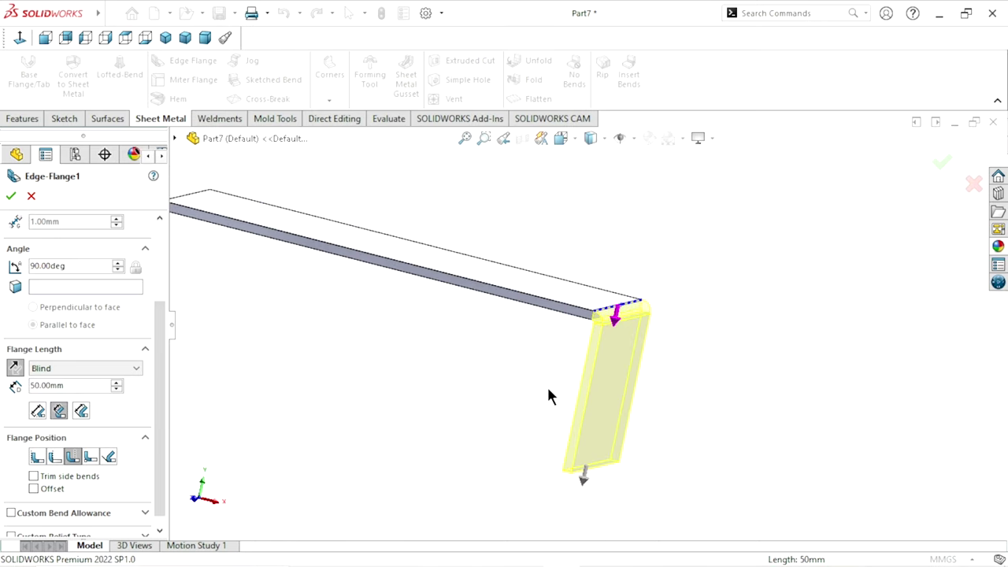
scroll(504, 355, "up", 2)
scroll(476, 331, "down", 1)
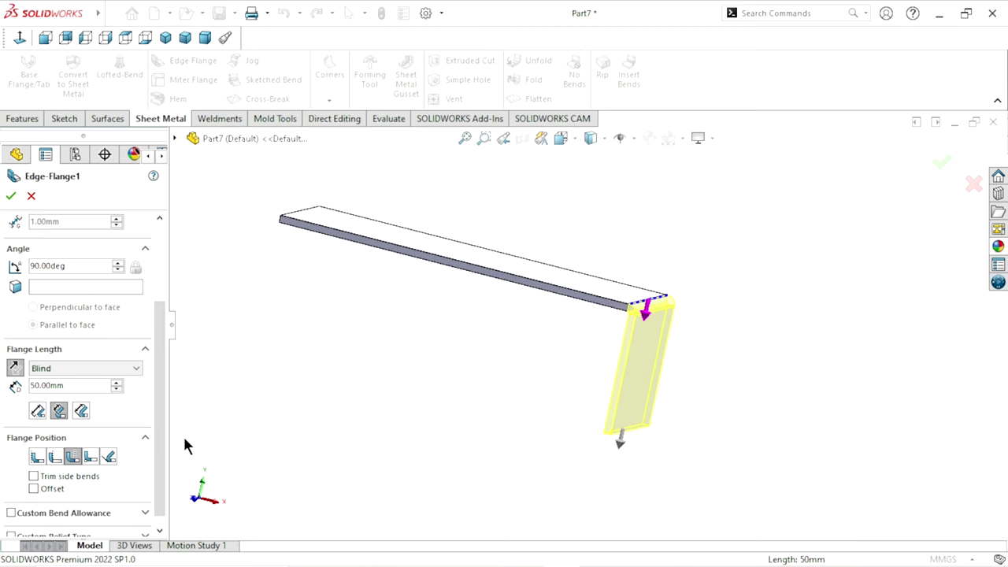
scroll(160, 452, "down", 1)
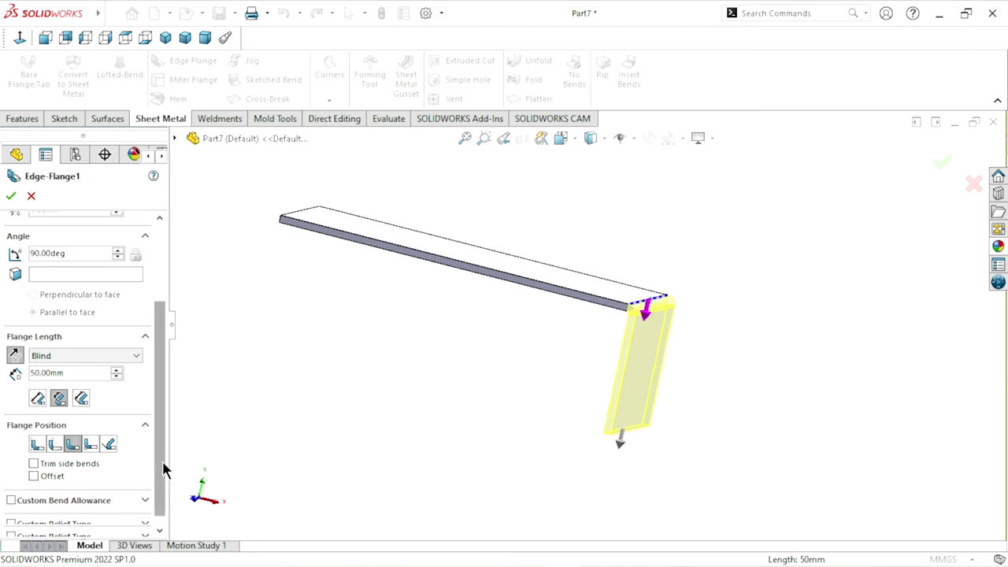
left_click(11, 197)
- Orbit the bracket to a flatter view and start a Hem feature
scroll(636, 344, "down", 3)
middle_click_drag(518, 369, 537, 321)
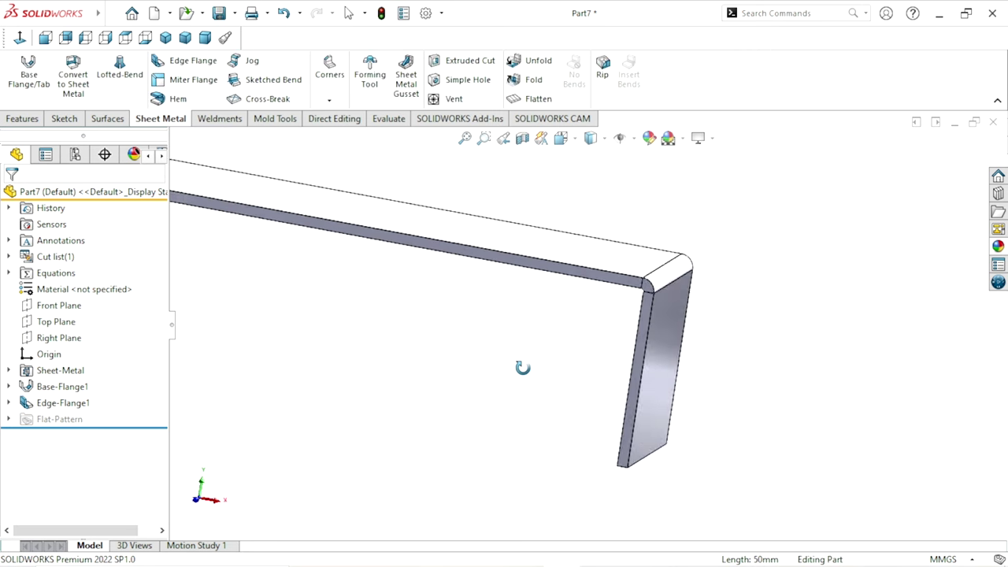
scroll(541, 351, "up", 2)
middle_click_drag(544, 378, 371, 282)
scroll(370, 270, "down", 3)
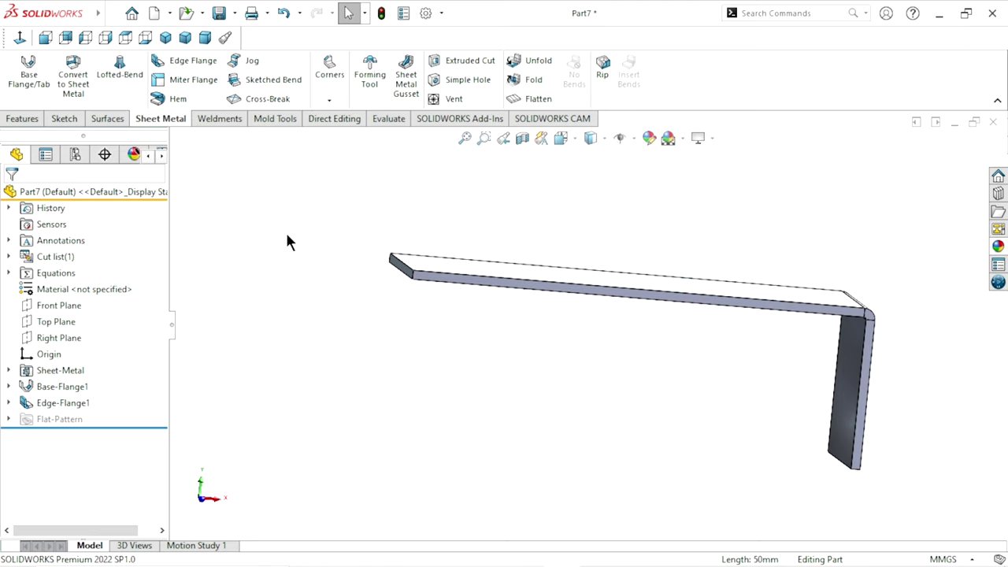
left_click(171, 98)
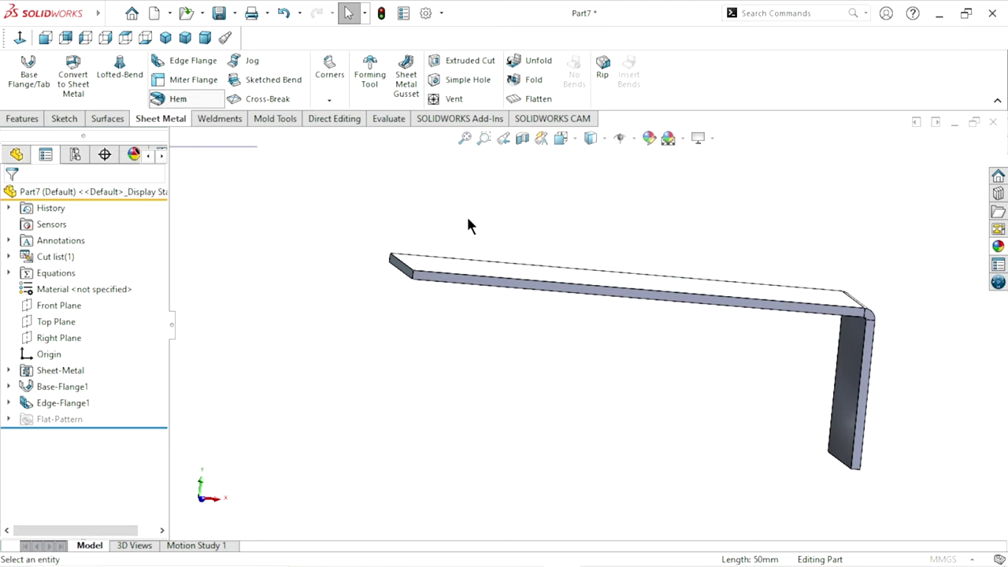
- Apply the hem to the bar's left-end edge with an initial 20 mm length
left_click(401, 265)
mouse_move(372, 310)
middle_mouse_down()
mouse_move(590, 272)
mouse_move(270, 329)
middle_mouse_up()
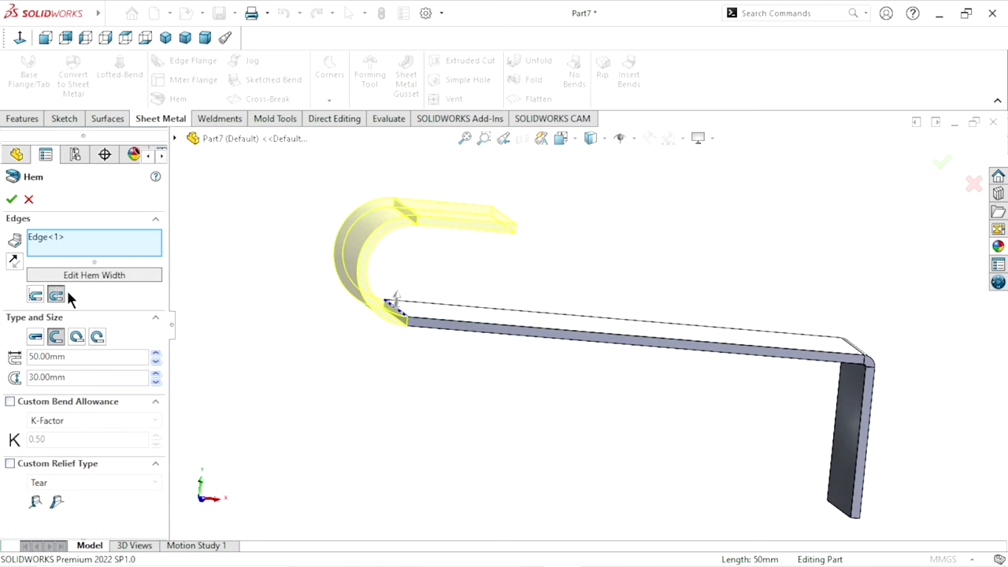
scroll(438, 341, "down", 2)
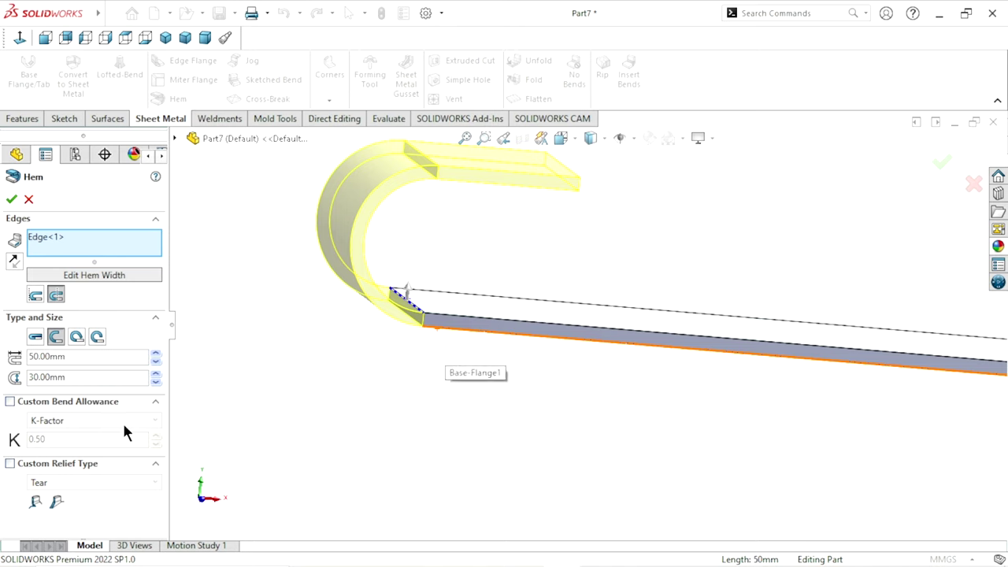
scroll(377, 357, "up", 2)
mouse_move(511, 334)
middle_mouse_down()
mouse_move(468, 285)
mouse_move(486, 344)
middle_mouse_up()
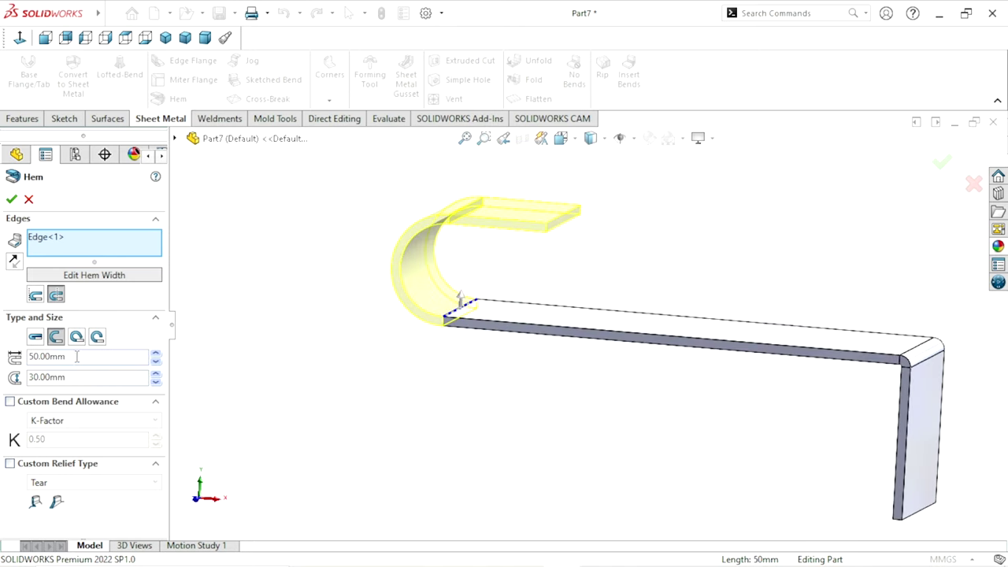
left_click_drag(76, 357, 6, 362)
type("20")
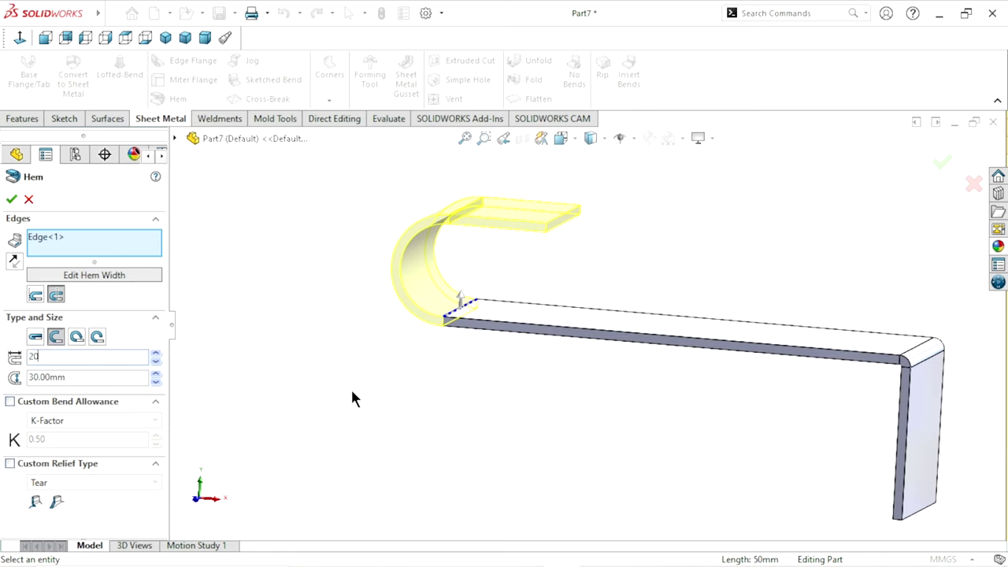
key("Return")
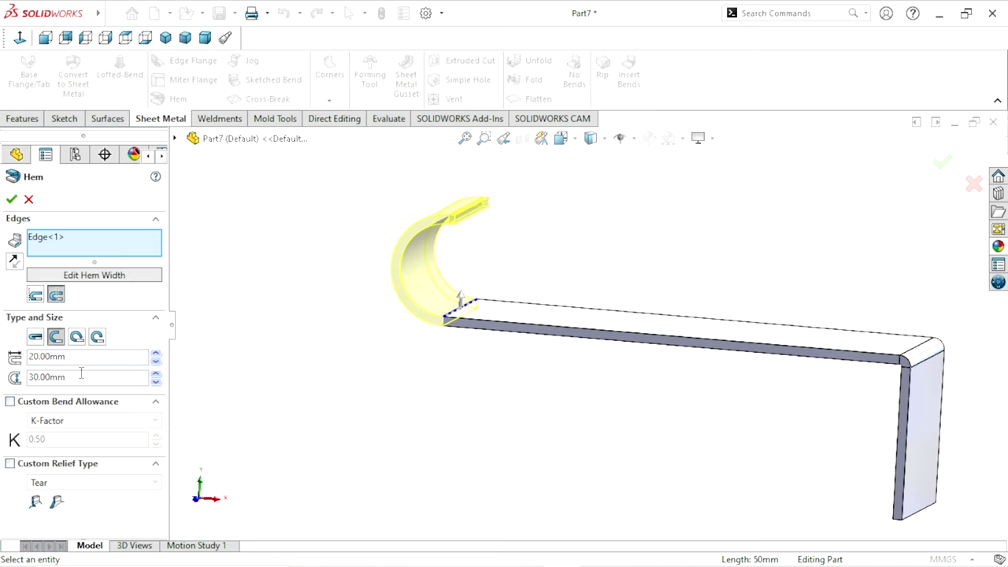
- Compare hem types and positions, settling on an open hem placed inward
left_click(36, 339)
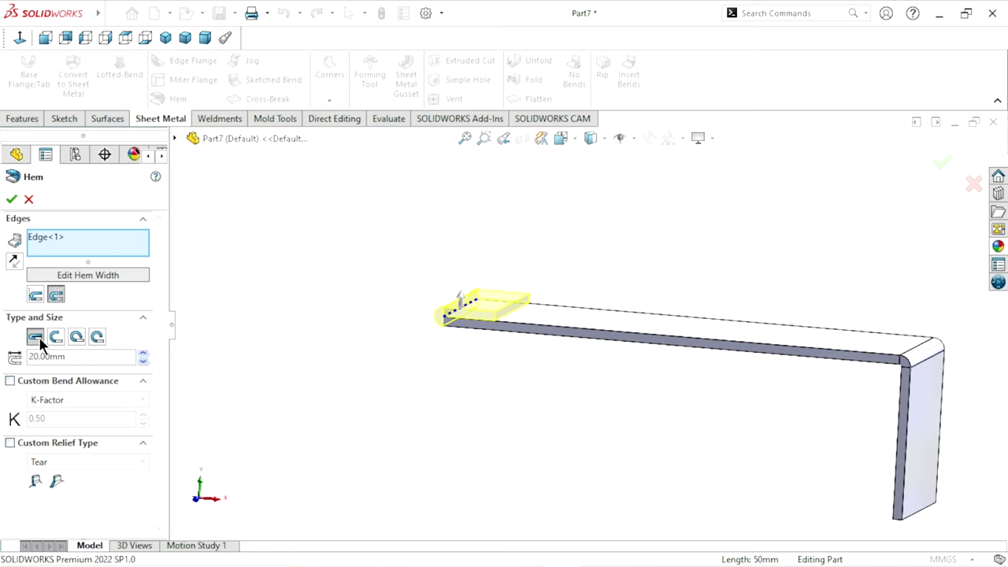
left_click(57, 337)
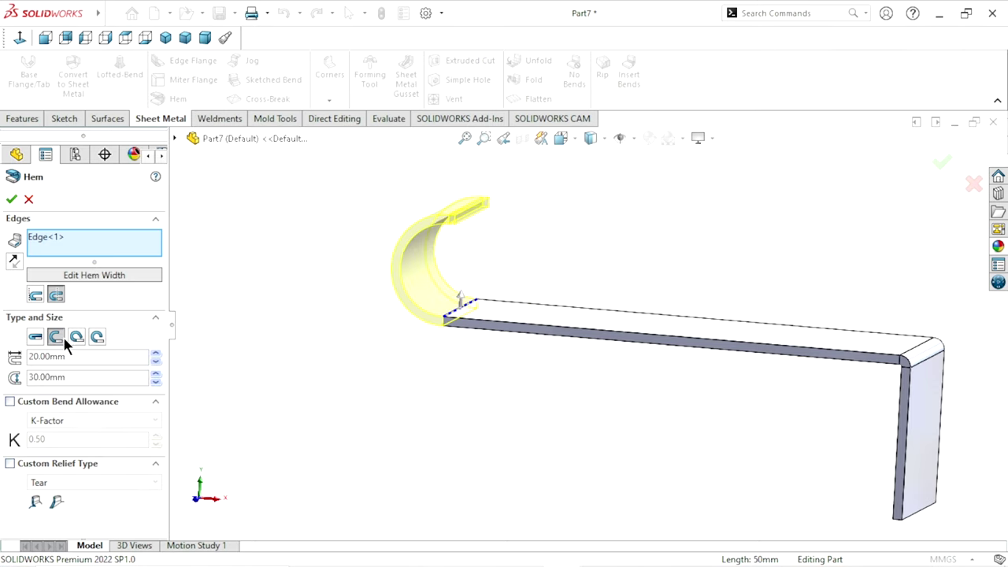
left_click(76, 336)
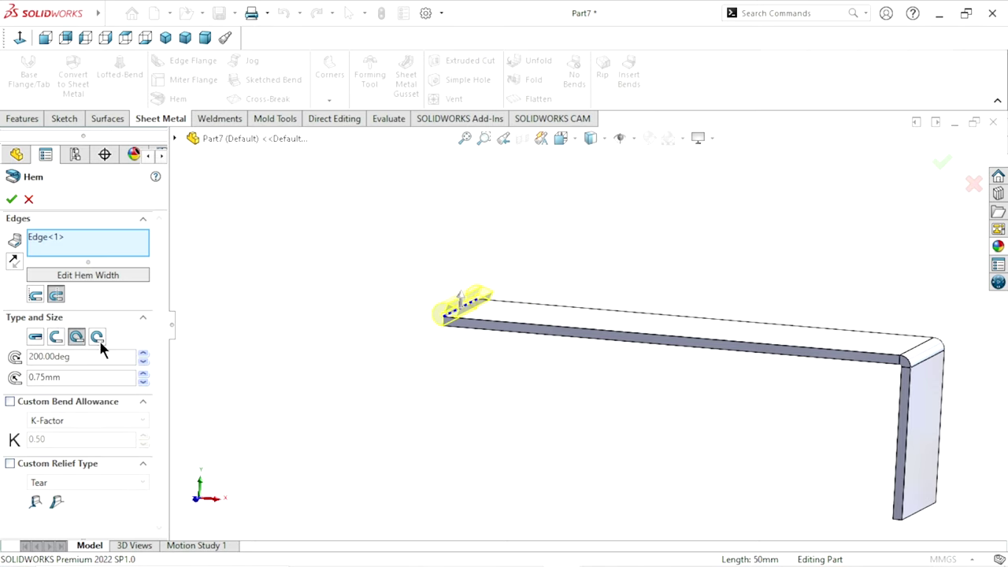
left_click(100, 340)
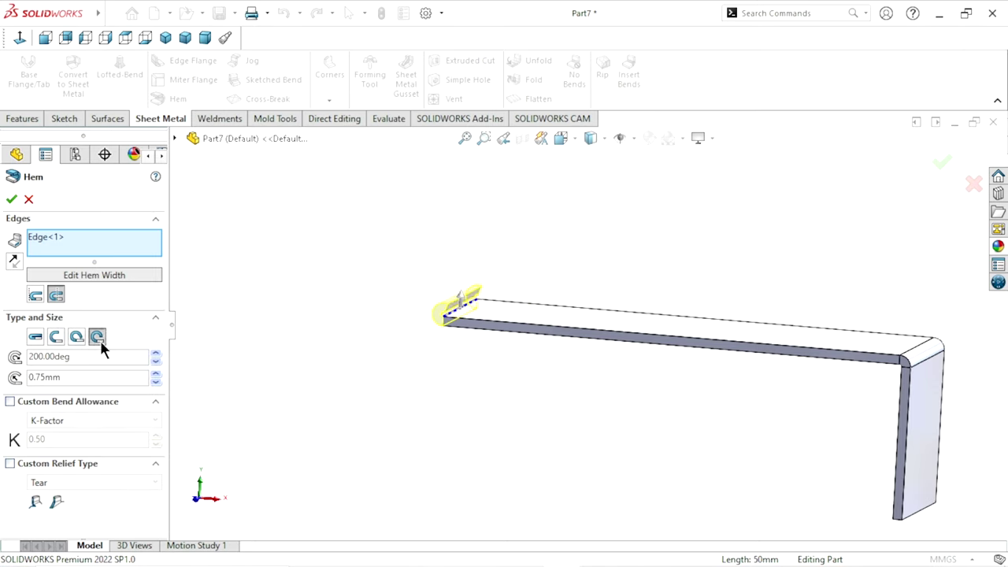
left_click(58, 337)
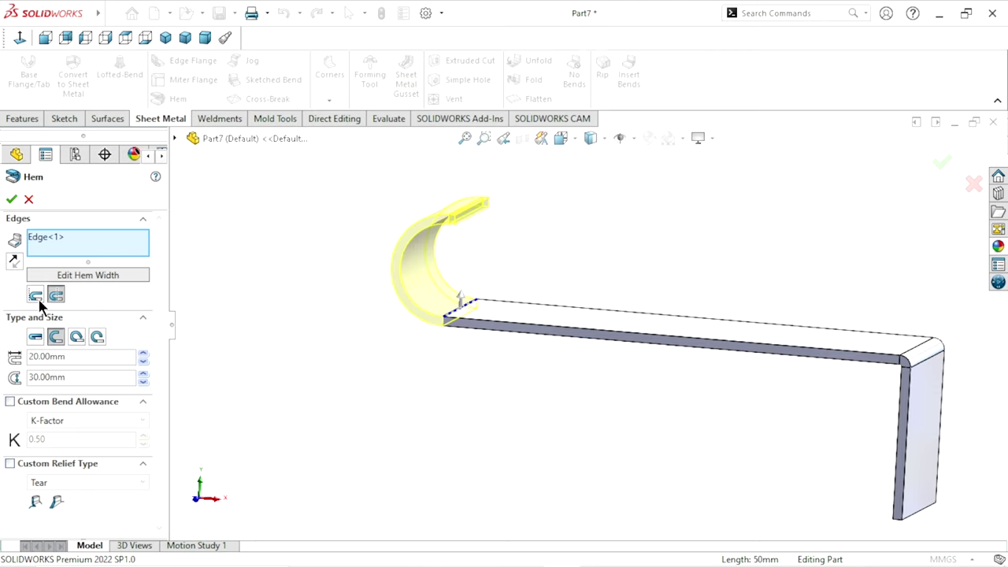
left_click(35, 295)
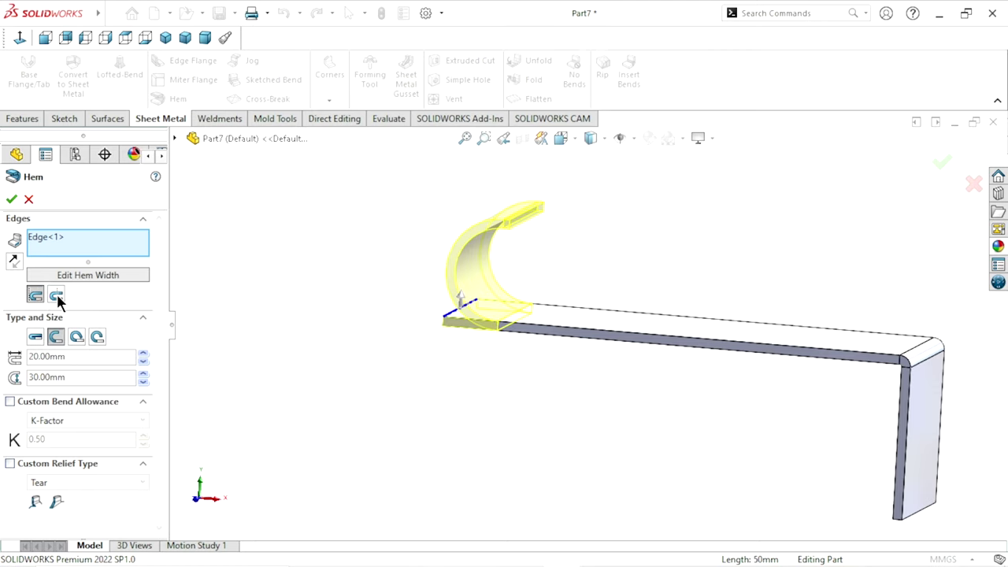
left_click(57, 297)
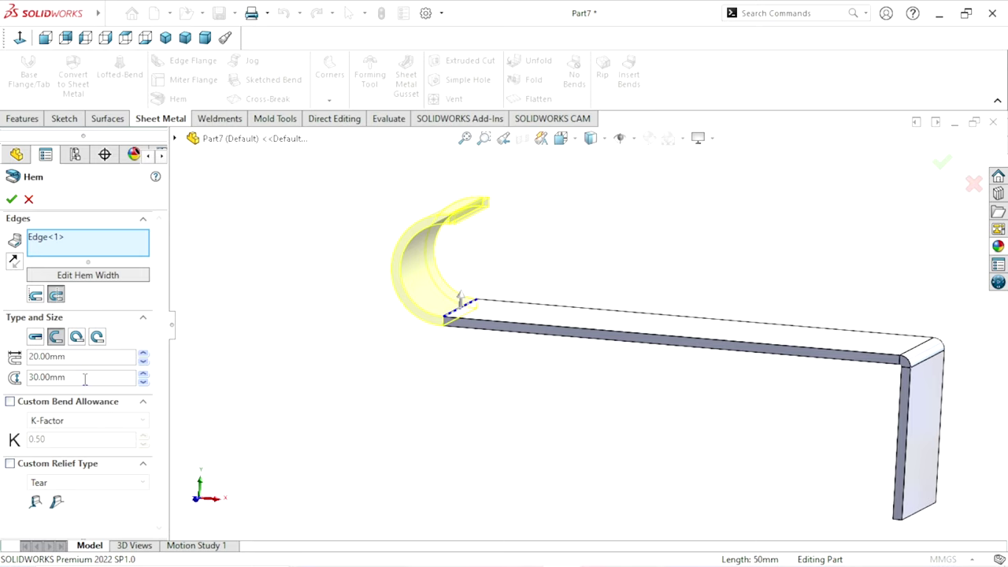
- Adjust the hem values: gap 10 mm, length 50 mm, then 20 mm
left_click_drag(85, 378, 8, 379)
type("10")
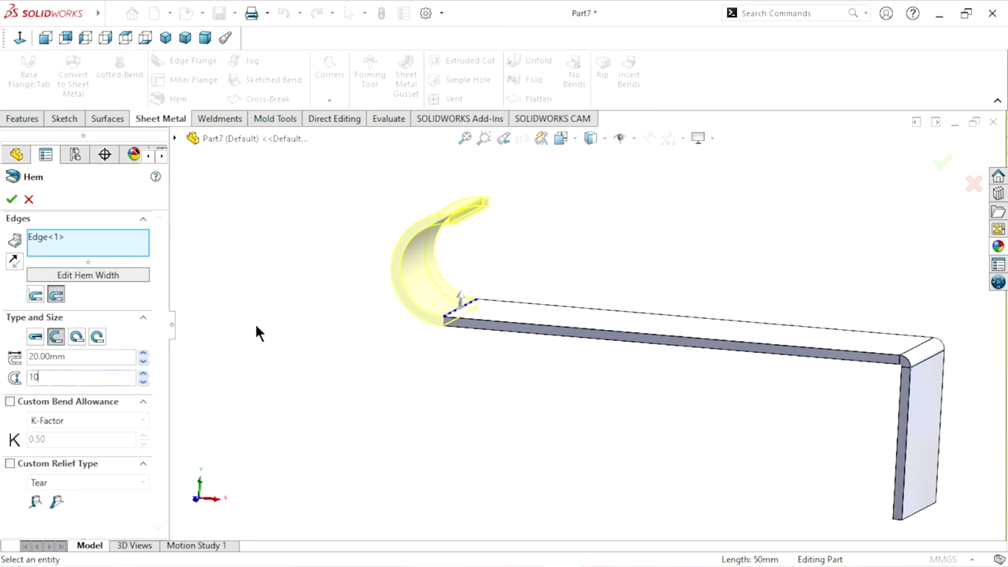
key("Return")
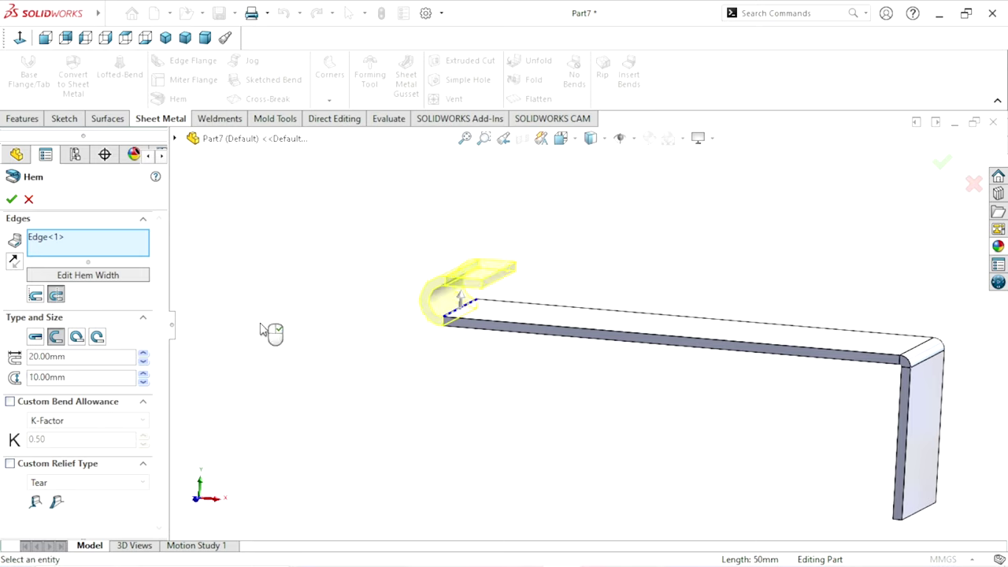
left_click_drag(82, 356, 4, 366)
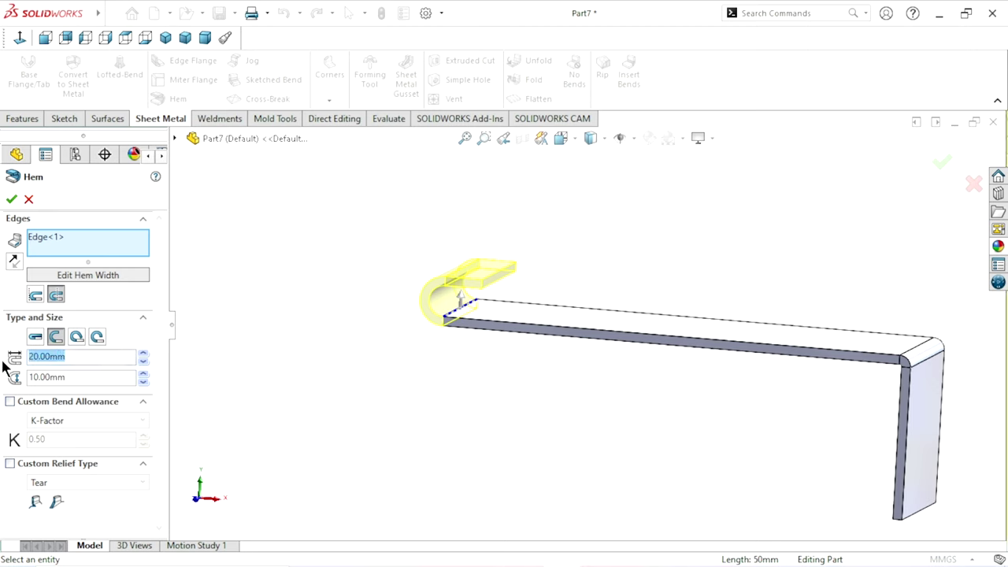
type("50")
key("Return")
left_click_drag(93, 376, 4, 380)
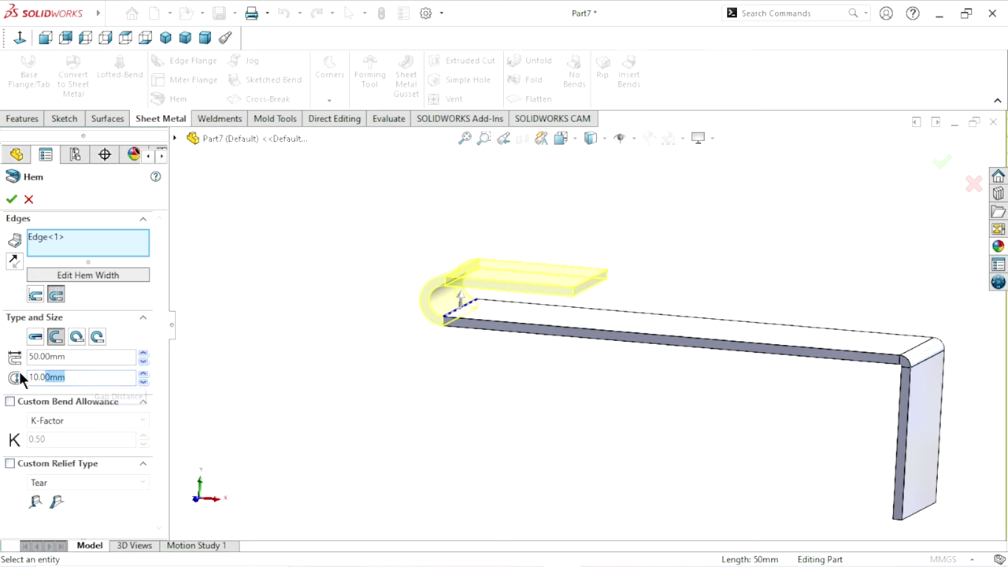
type("20")
key("Return")
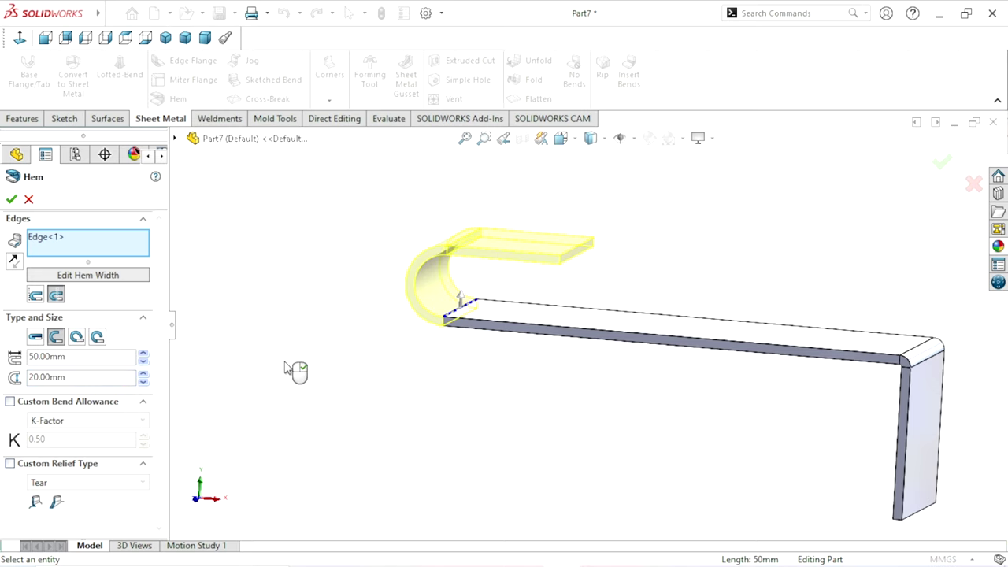
mouse_move(386, 354)
middle_mouse_down()
mouse_move(375, 297)
mouse_move(387, 329)
mouse_move(370, 347)
middle_mouse_up()
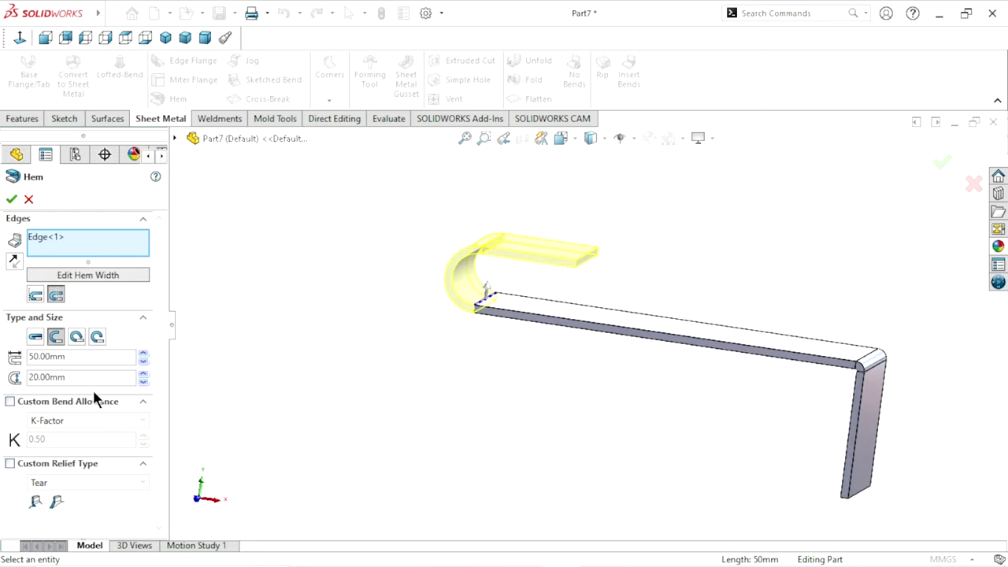
- Set the hem radius to 25 mm, use Rectangular custom relief, and accept Hem1
double_click(82, 376)
type("25")
key("Return")
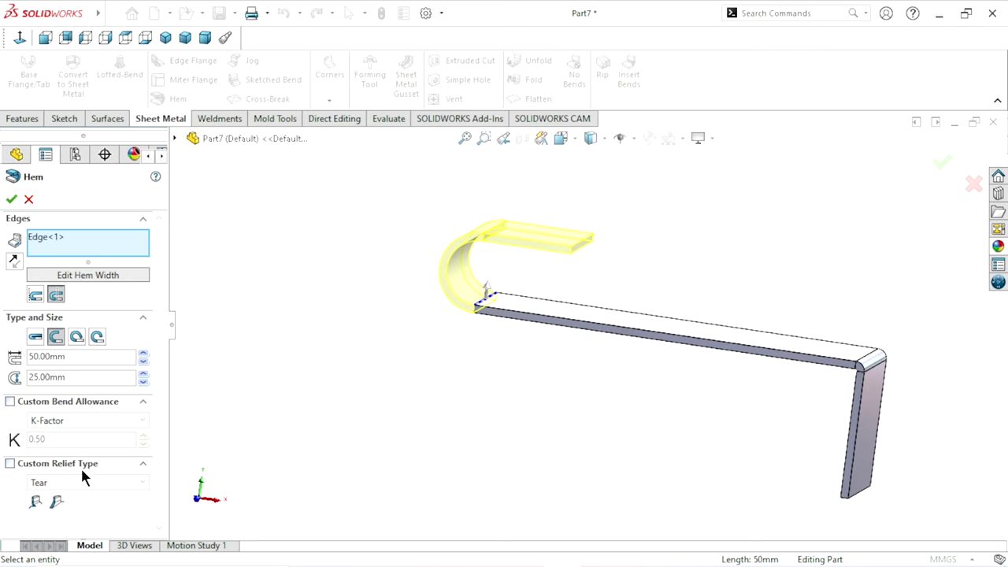
left_click(10, 464)
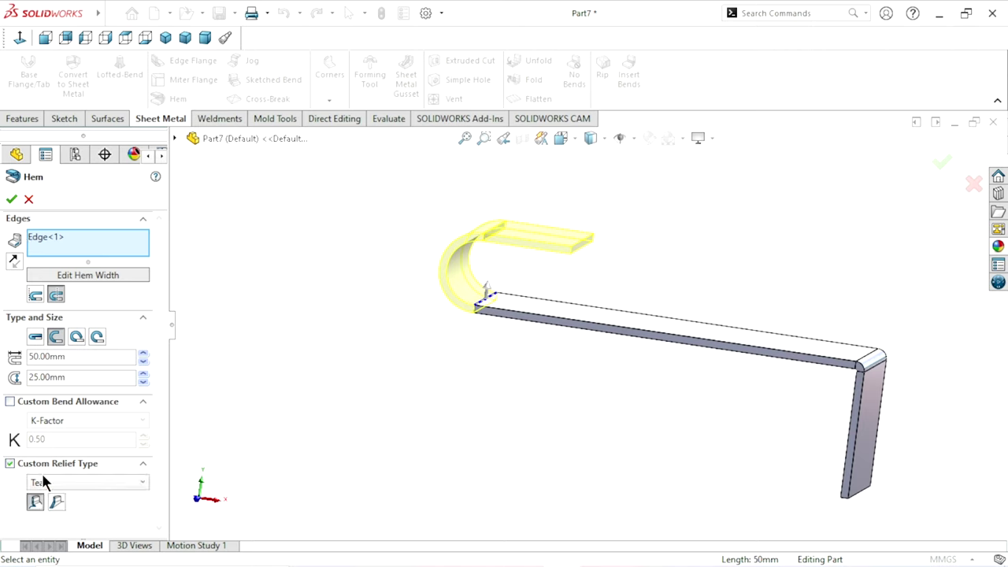
left_click(135, 481)
left_click(66, 530)
left_click(11, 200)
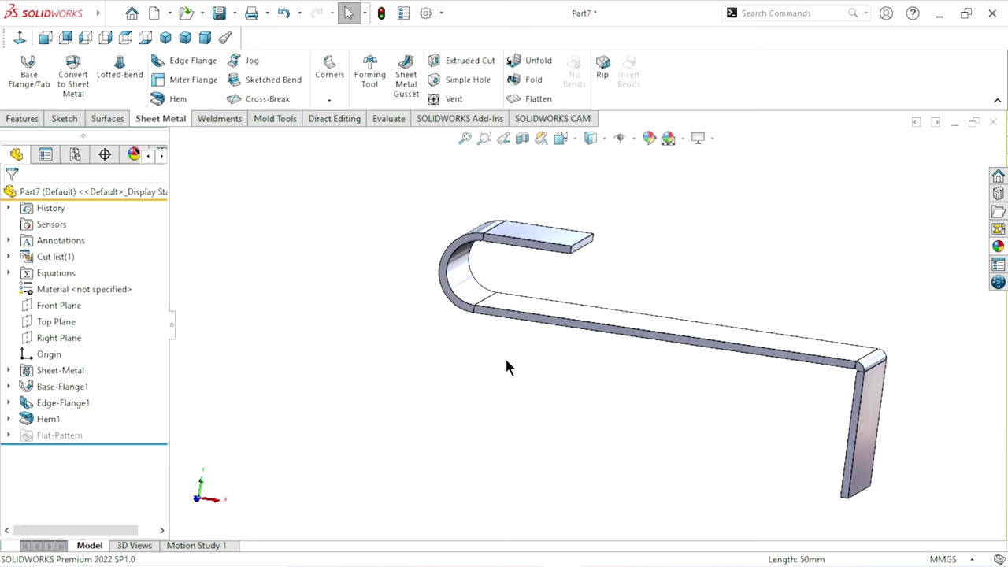
- Unfold HemBend1 and EdgeBend1 together, keeping the long top face fixed
scroll(599, 430, "down", 3)
scroll(600, 430, "up", 3)
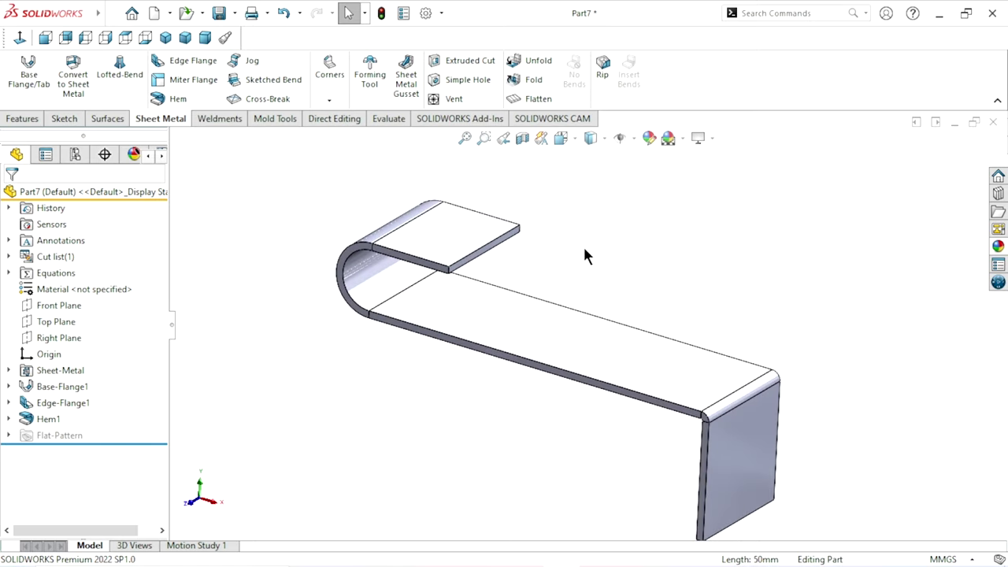
left_click(538, 60)
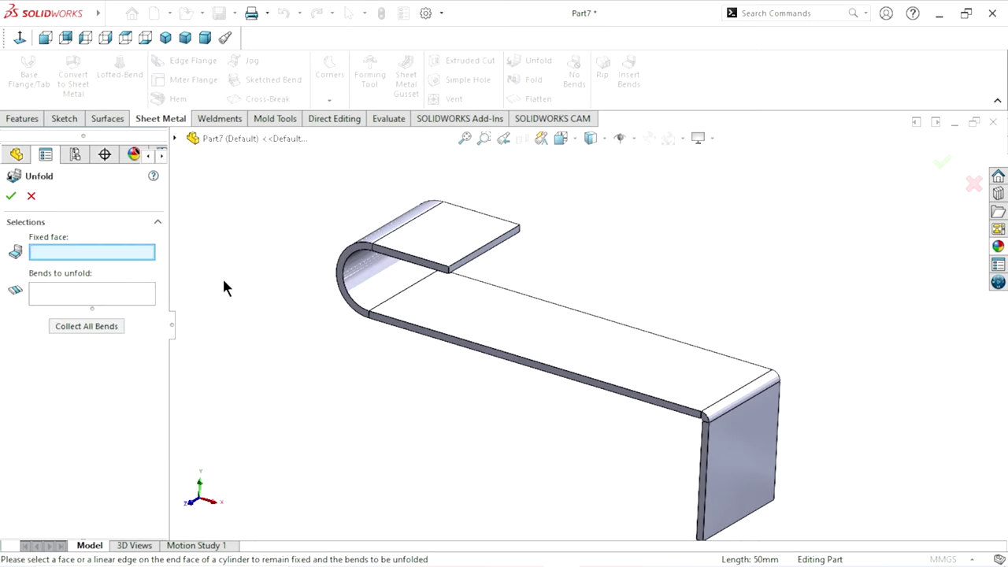
left_click(573, 352)
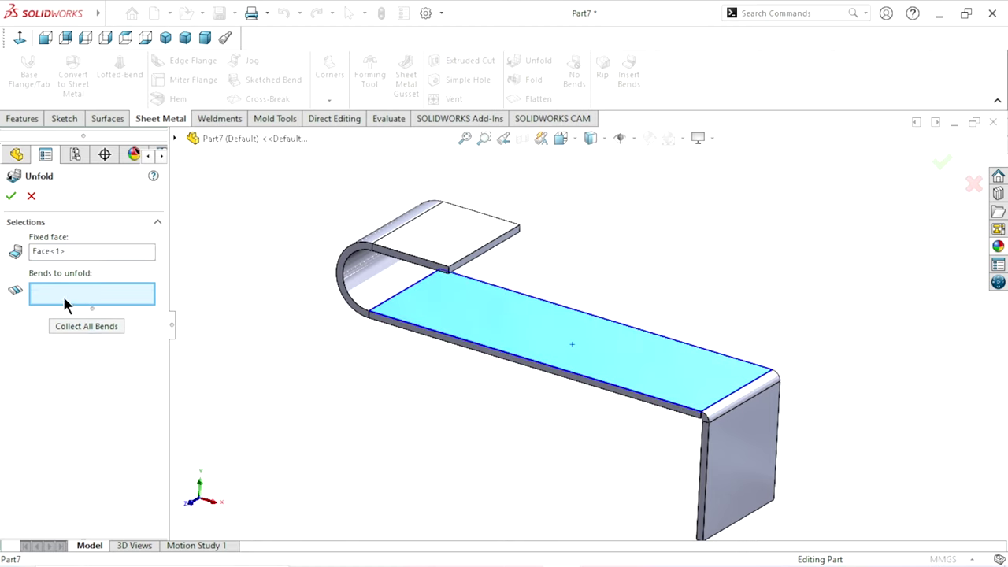
left_click(68, 326)
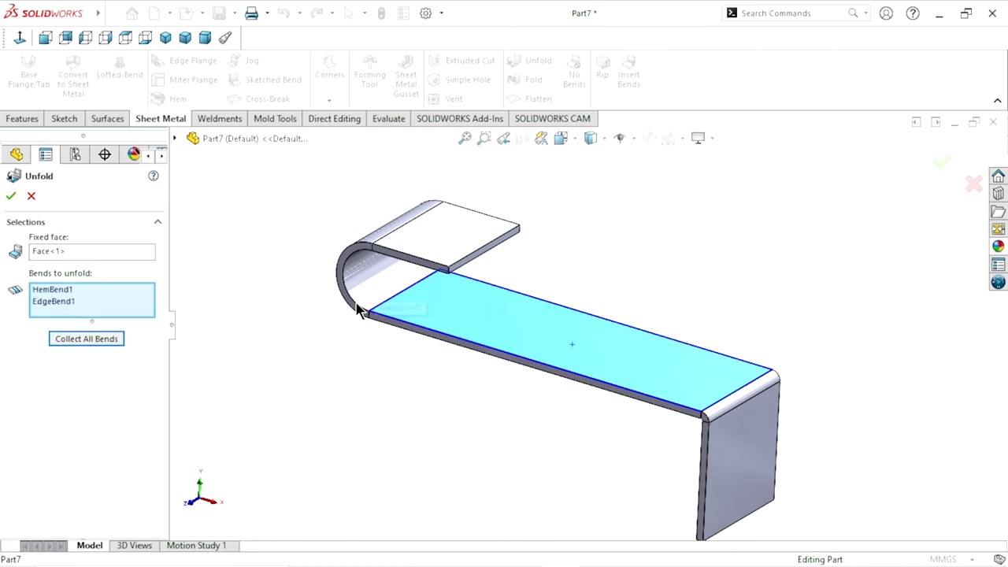
left_click(11, 197)
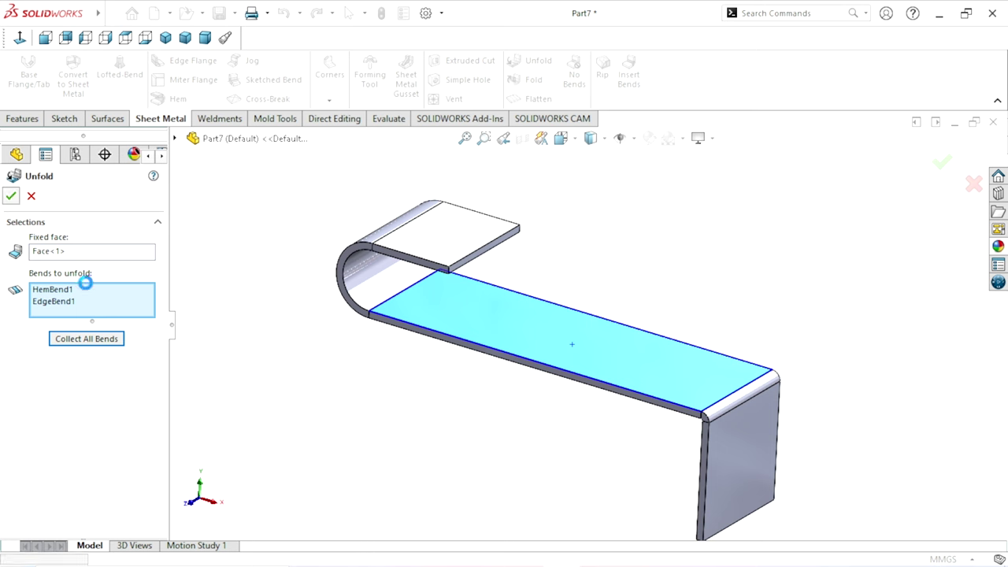
mouse_move(602, 384)
middle_mouse_down()
mouse_move(660, 398)
mouse_move(708, 345)
middle_mouse_up()
left_click(677, 352)
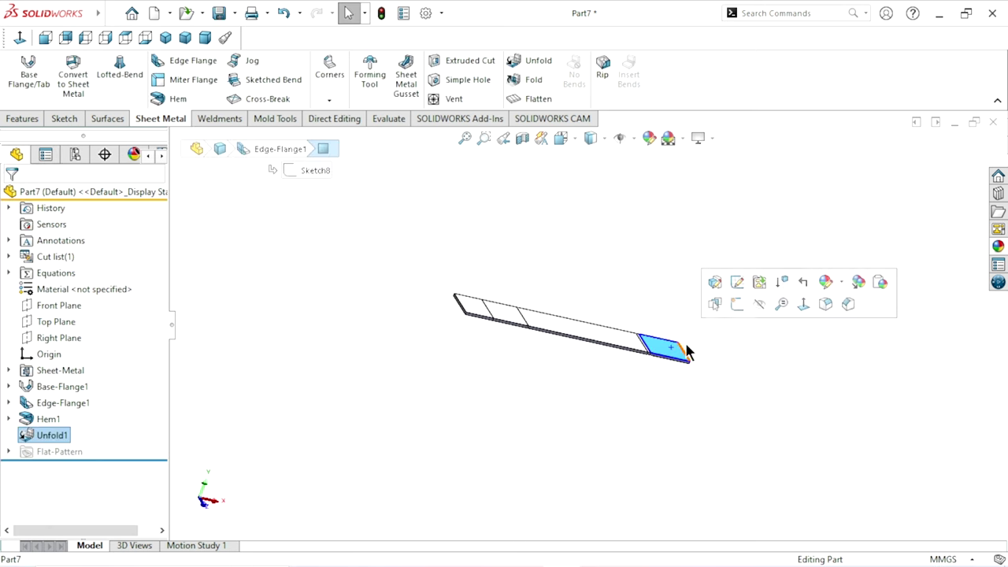
- Open Sketch11 on the flat flange face, view it normal, and draw a horizontal centerline
left_click(736, 309)
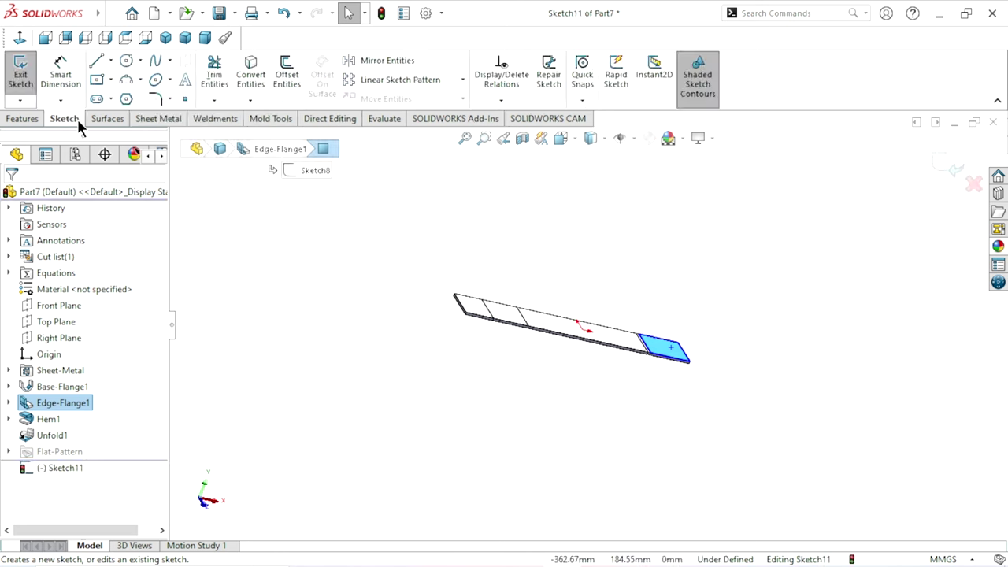
left_click(20, 37)
scroll(826, 338, "down", 1)
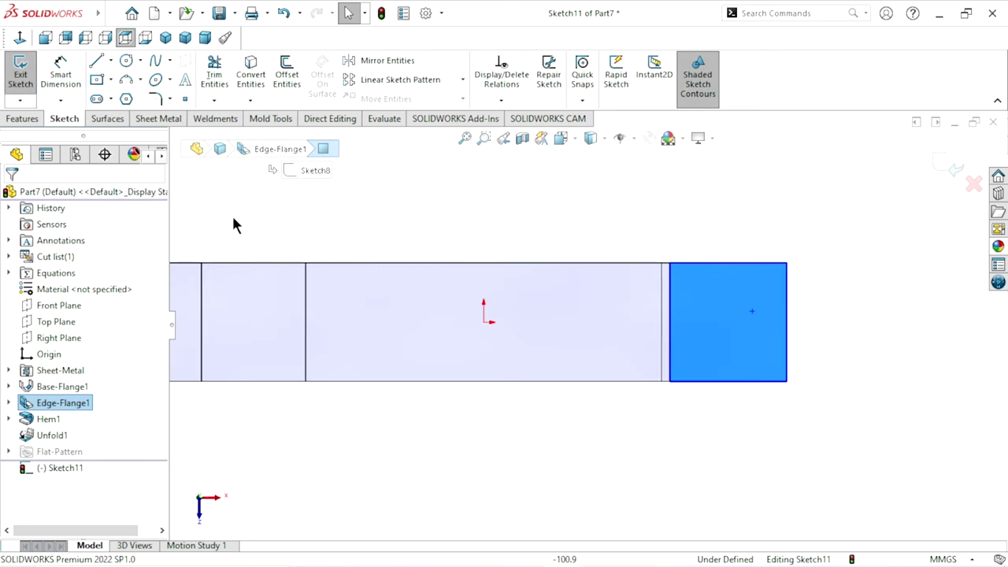
left_click(111, 60)
left_click(114, 95)
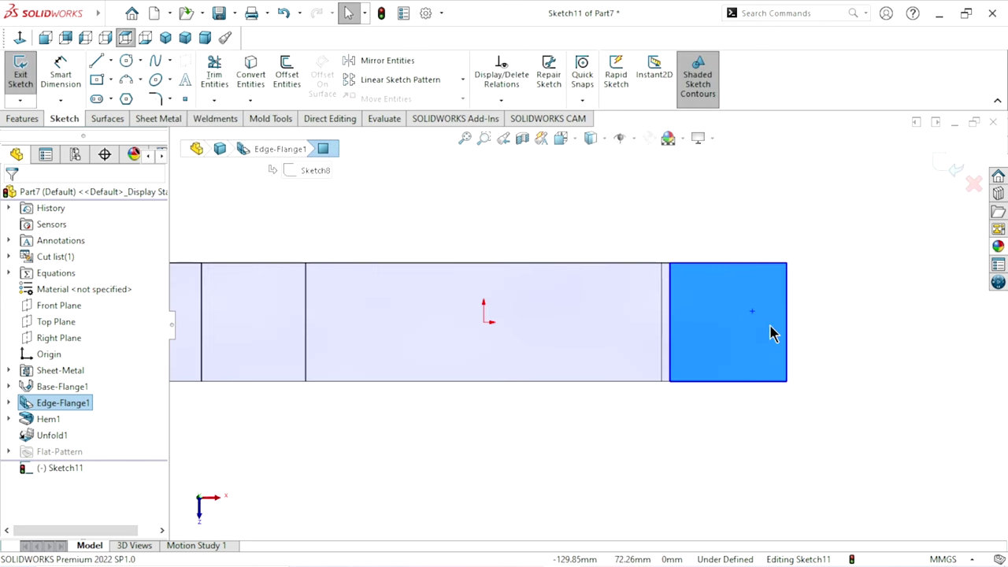
left_click(669, 321)
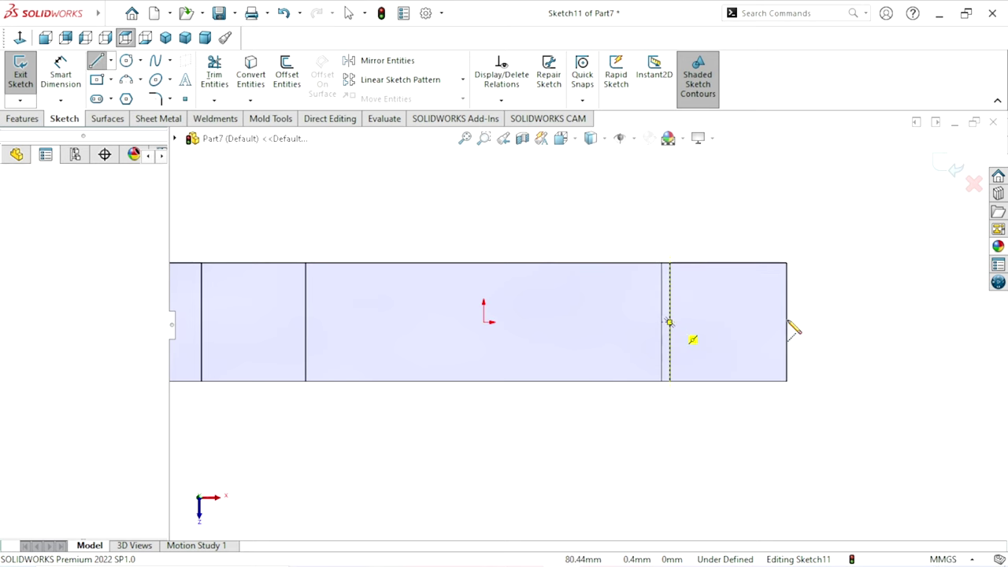
left_click(786, 321)
right_click(798, 319)
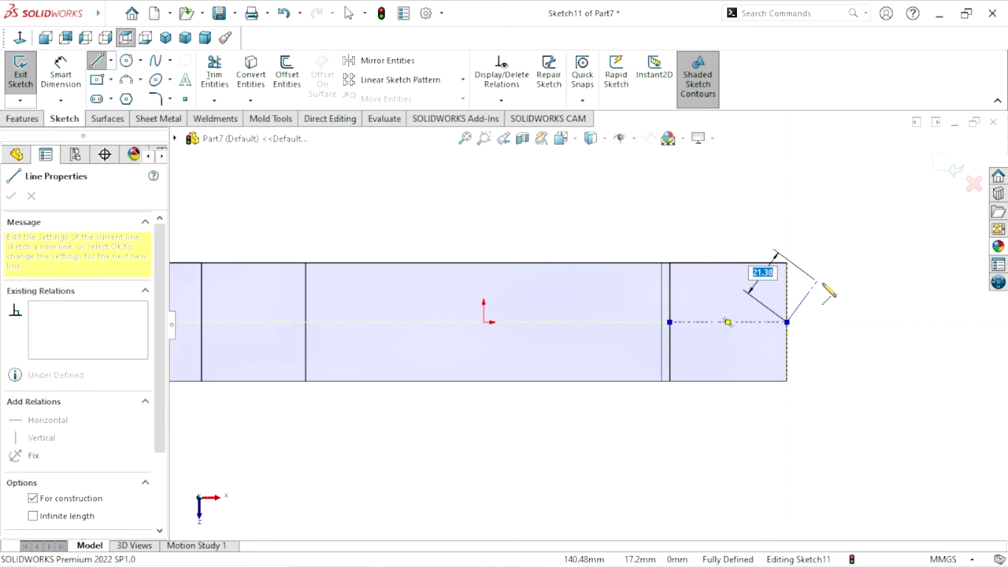
left_click(837, 305)
key("Escape")
scroll(760, 322, "down", 2)
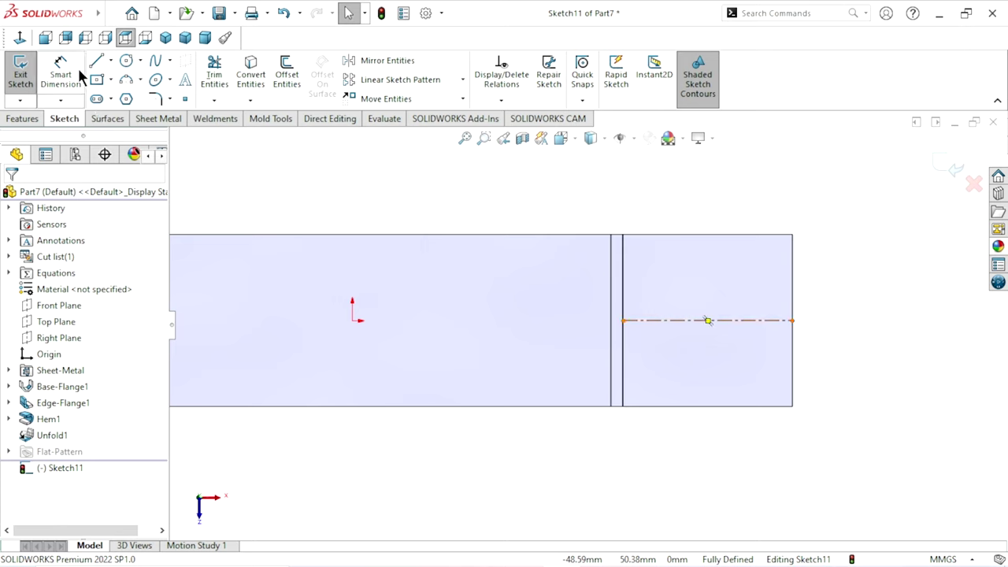
right_click_drag(749, 312, 669, 282)
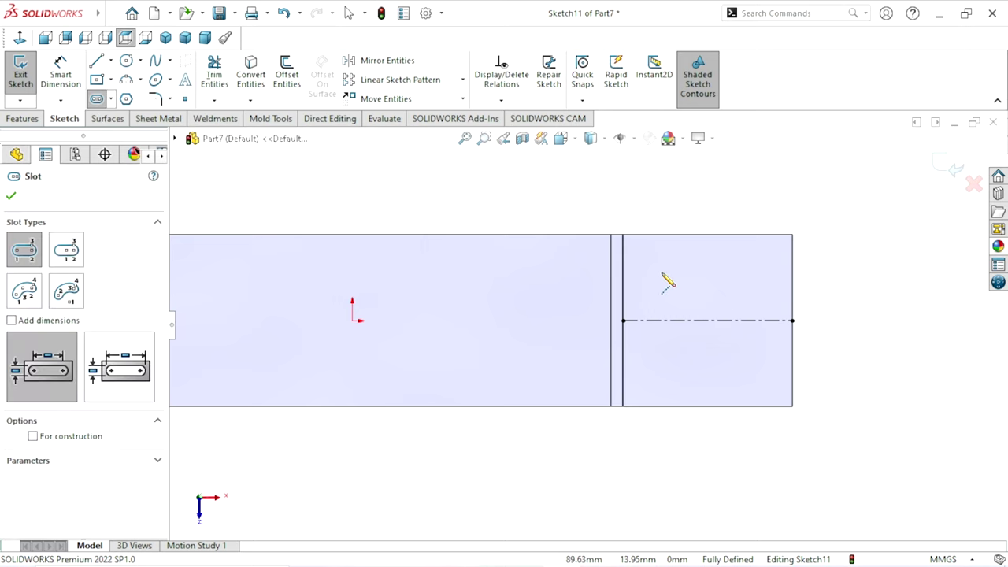
- Draw a straight slot above the centerline on the flat flange
left_click(647, 277)
left_click(762, 277)
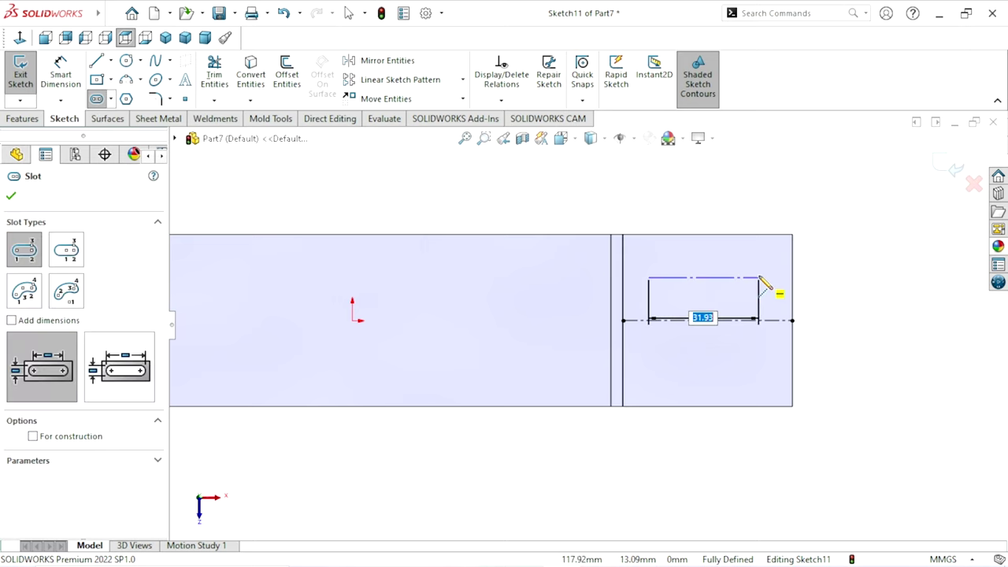
left_click(764, 279)
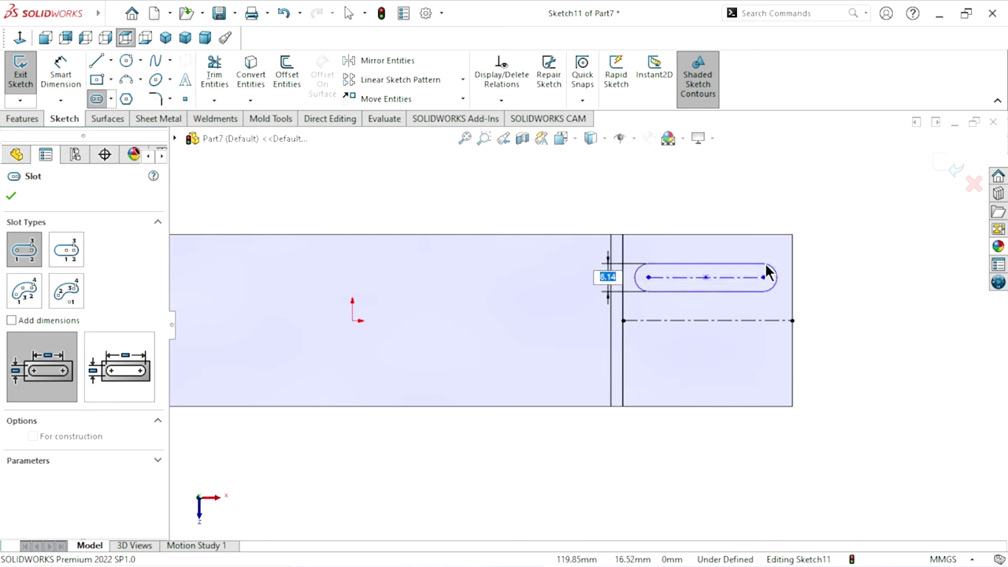
left_click(764, 264)
right_click(676, 208)
left_click(693, 209)
left_click(60, 74)
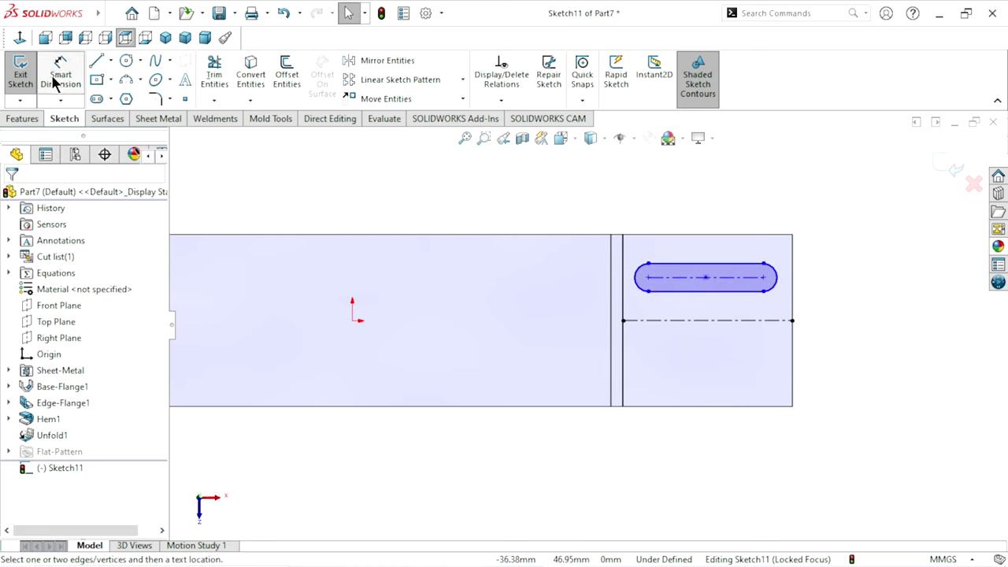
- Dimension the slot 10.5 mm from the centerline and 40 mm long
left_click(702, 292)
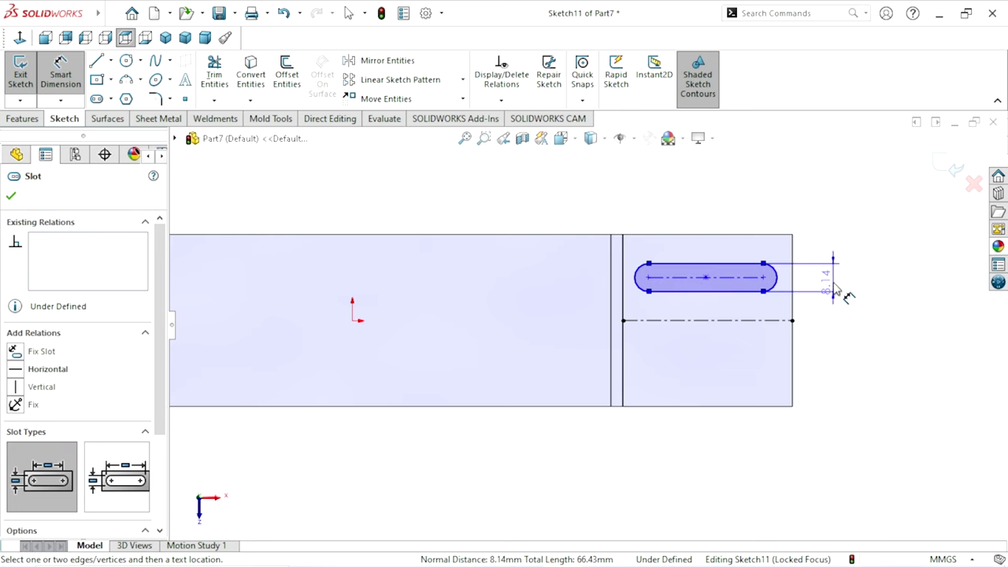
left_click(856, 320)
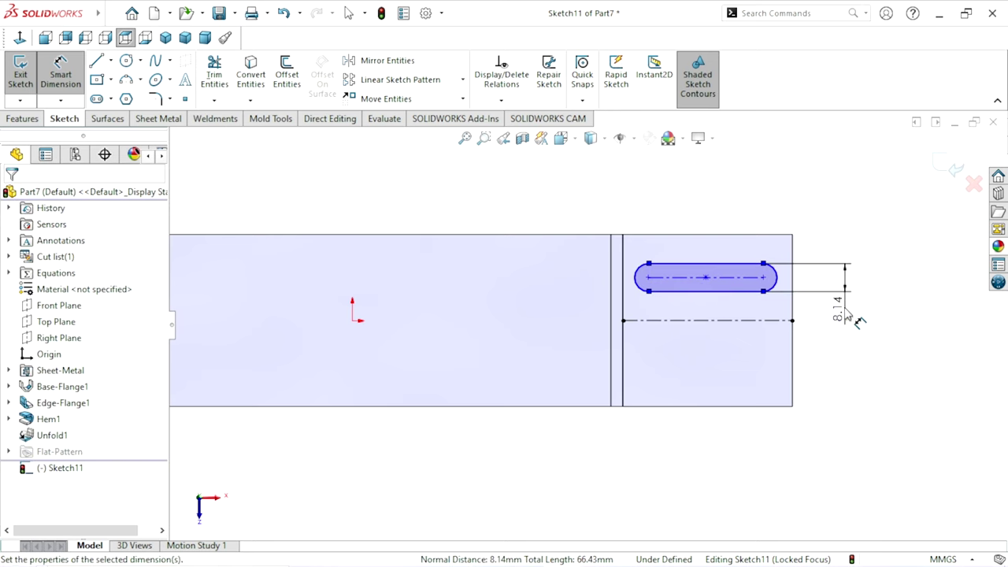
type("10.5")
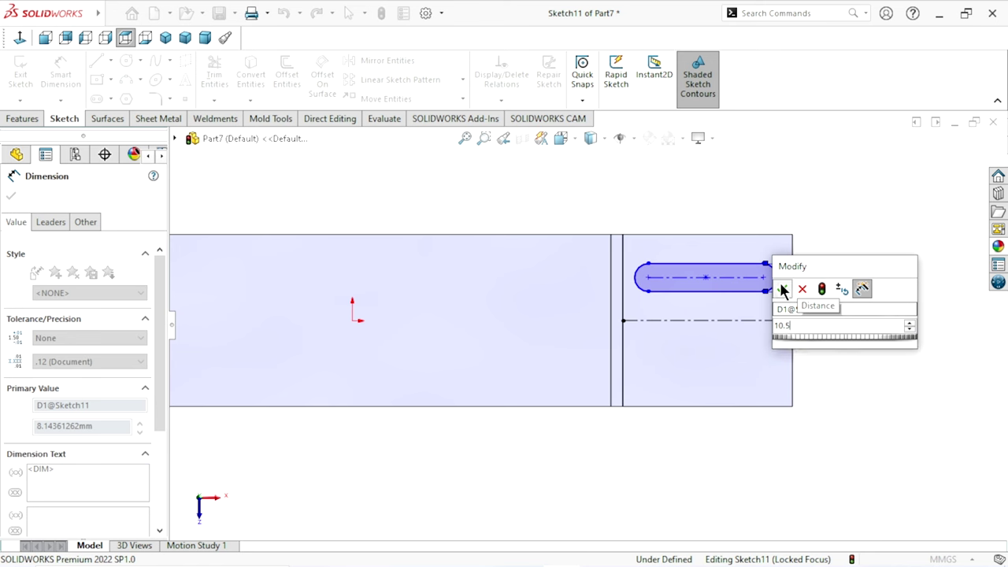
left_click(783, 288)
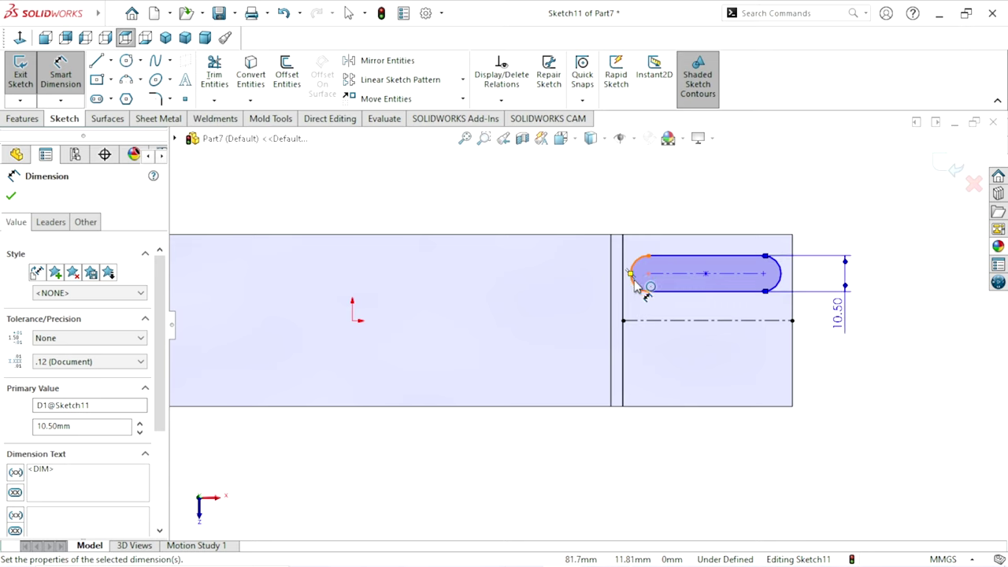
left_click(779, 277)
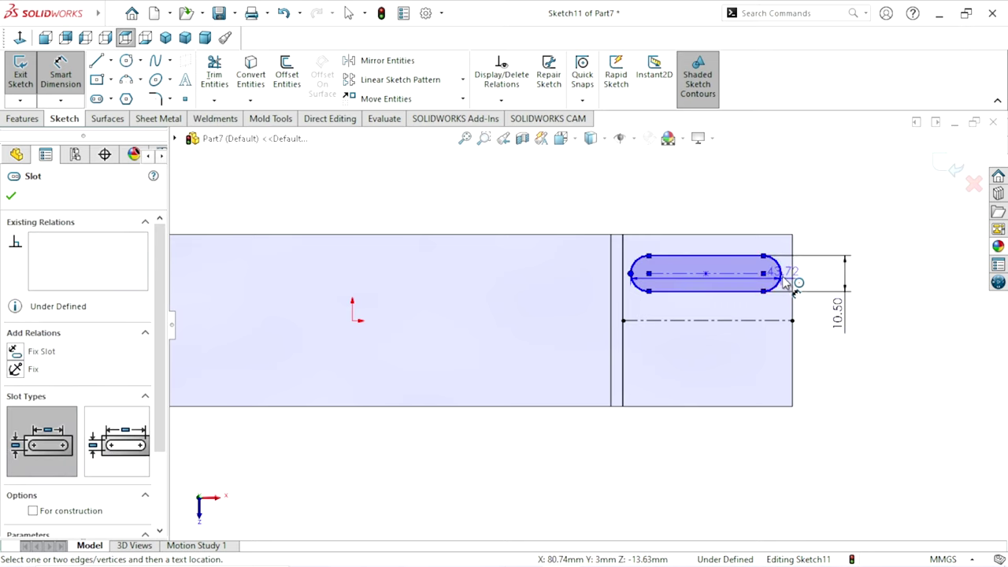
left_click(713, 200)
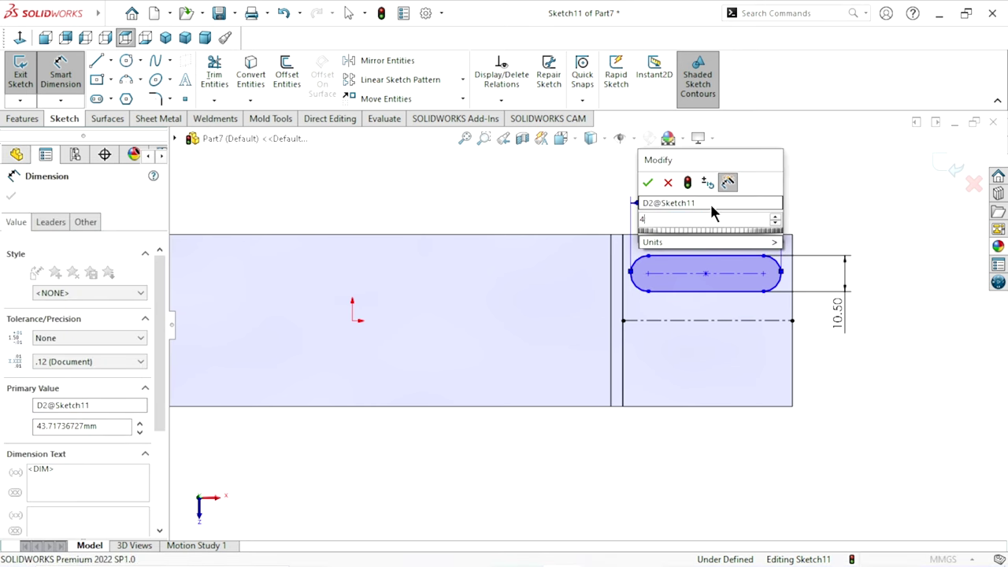
type("40")
left_click(647, 183)
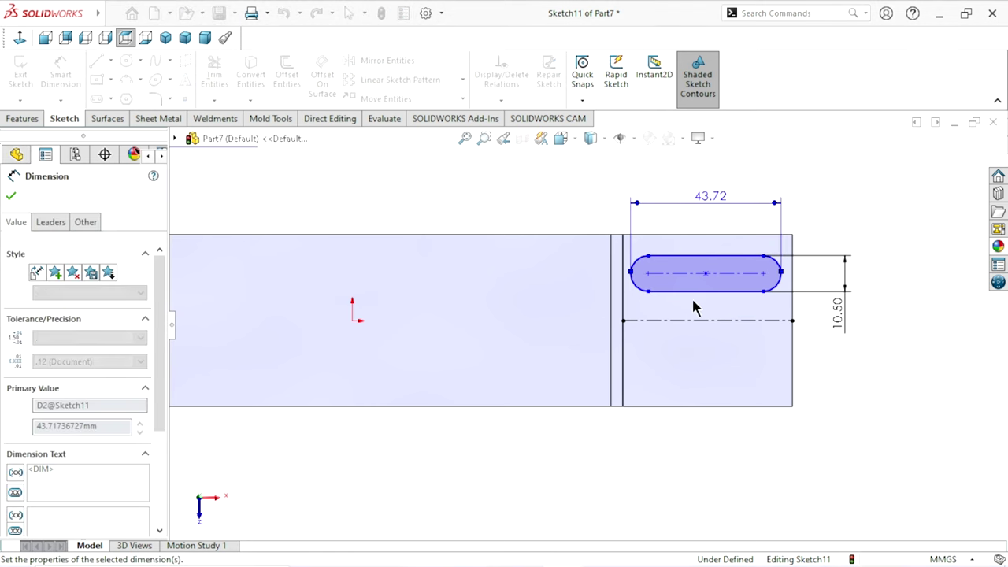
scroll(689, 288, "down", 1)
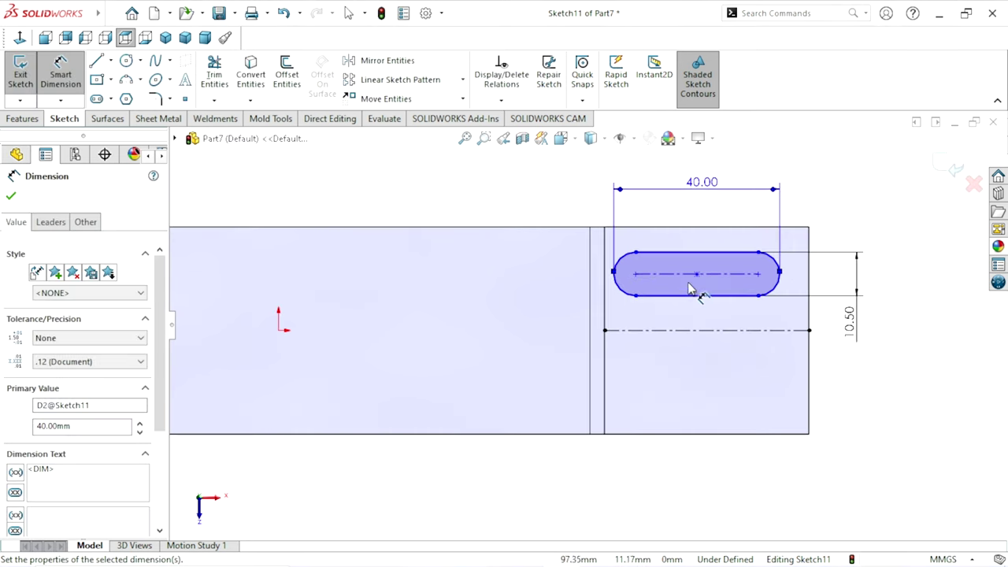
left_click(11, 198)
key("Escape")
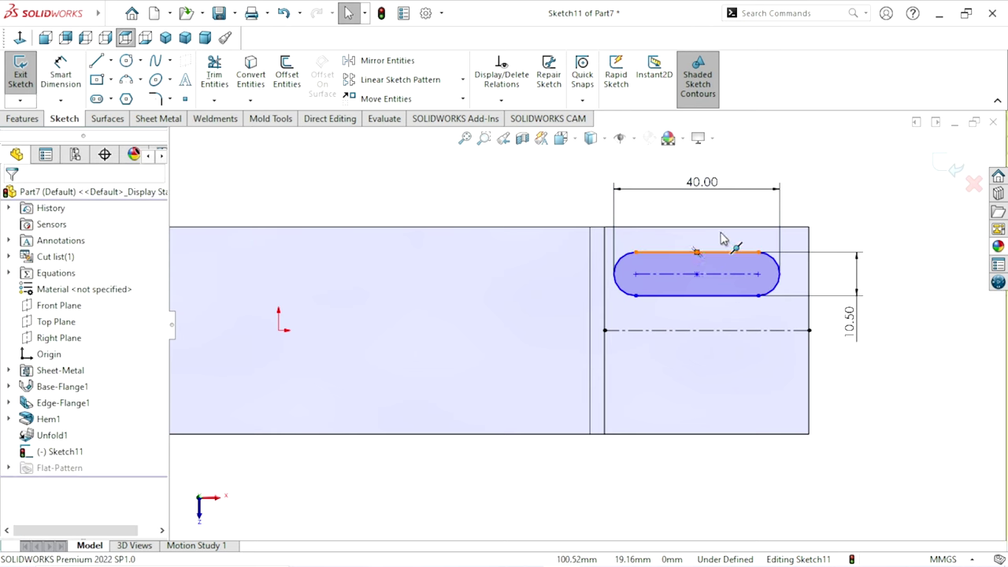
- Make the slot's centre point vertical with the lower centerline's midpoint
left_click(718, 241)
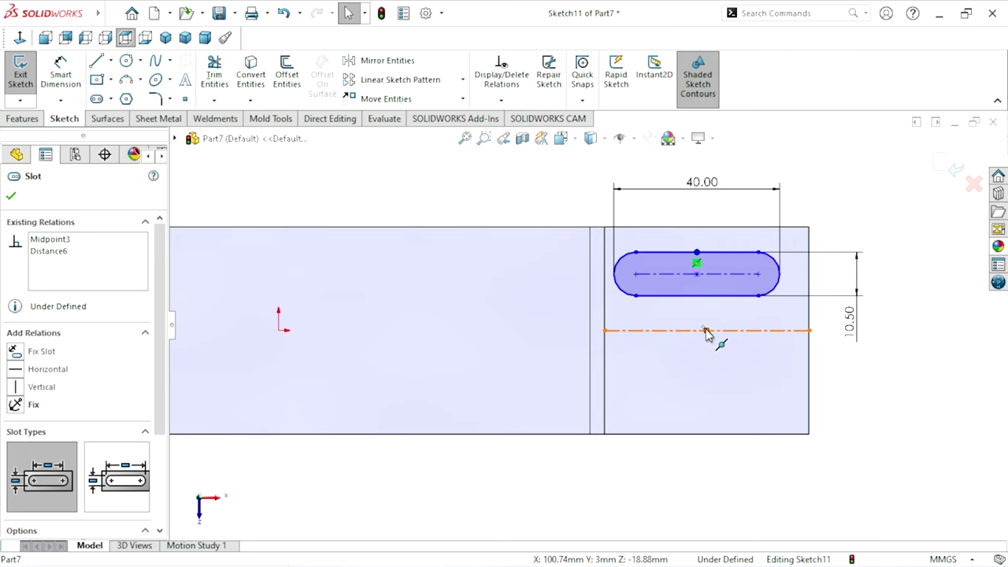
left_click(707, 330)
left_click(697, 252, "ctrl")
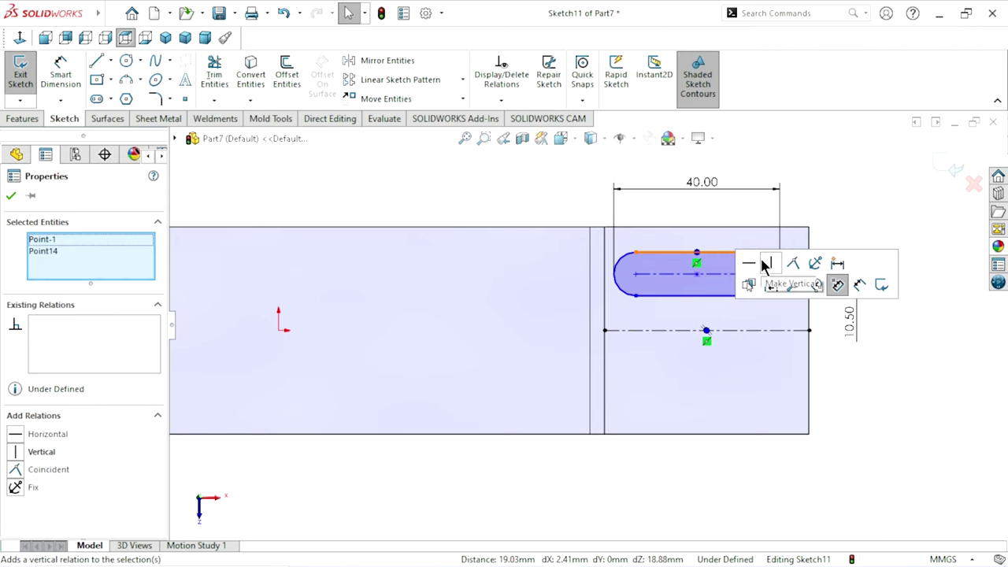
left_click(770, 258)
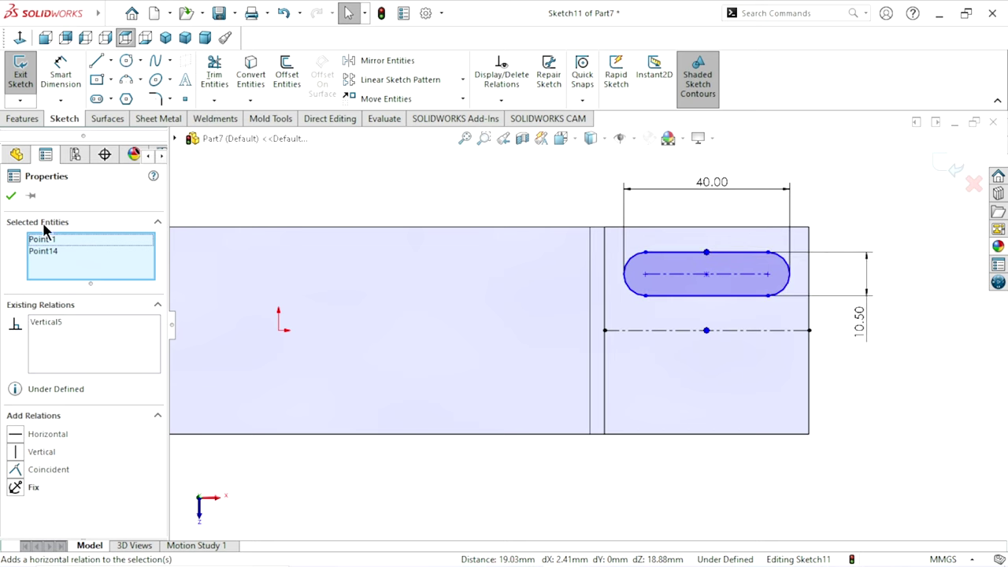
left_click(12, 197)
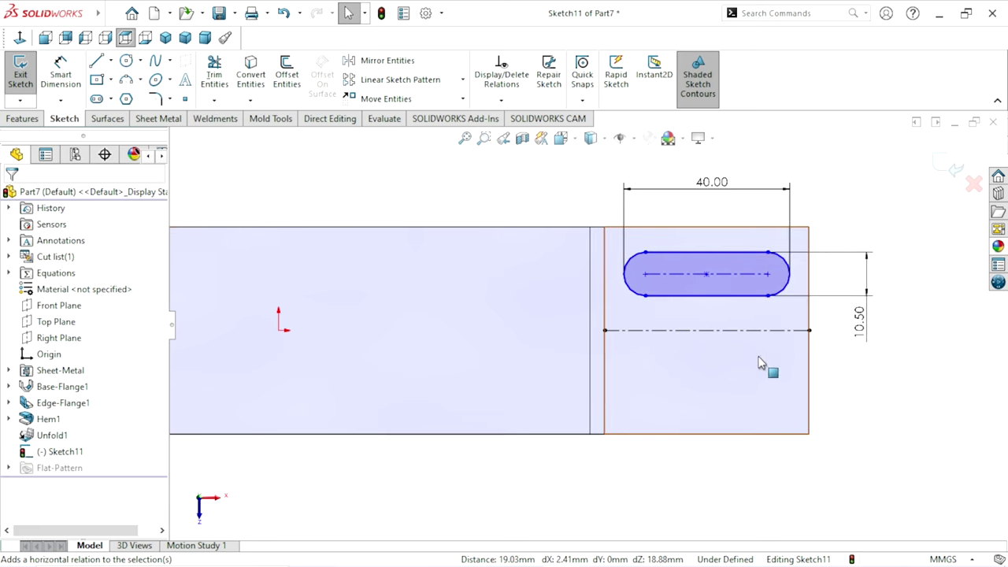
- Dimension the slot centre 12.5 mm from the lower centerline
scroll(798, 293, "down", 1)
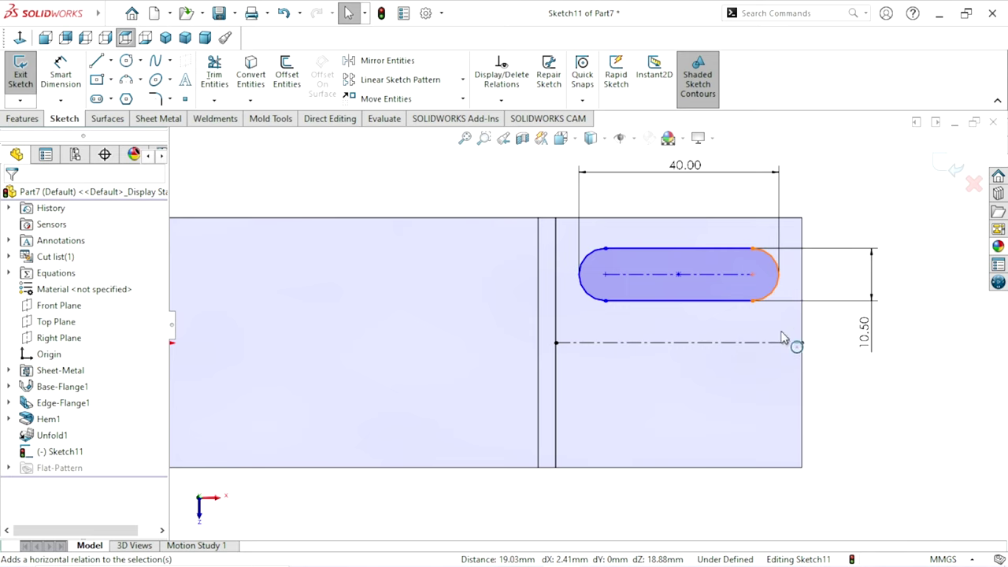
left_click(61, 76)
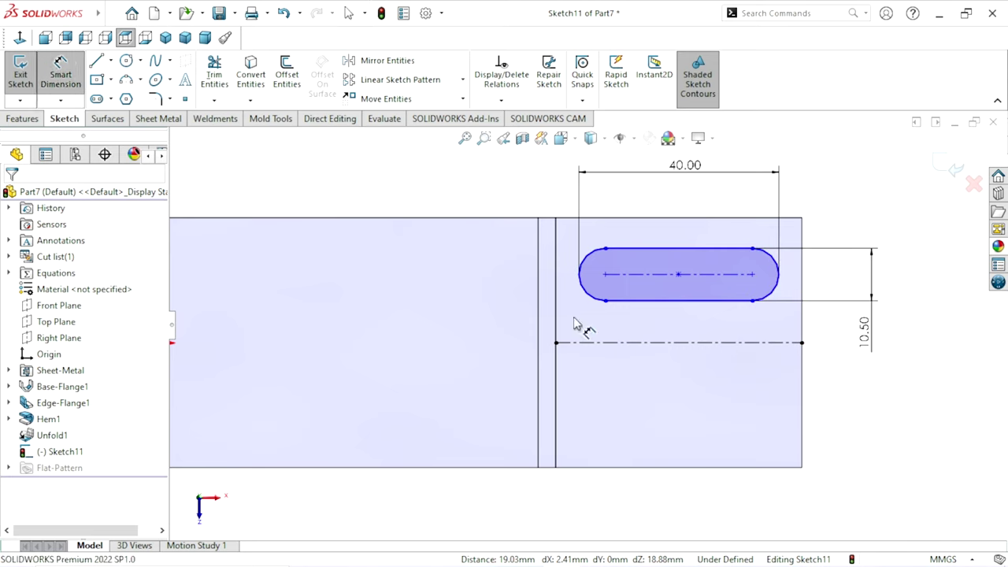
left_click(704, 342)
left_click(777, 293)
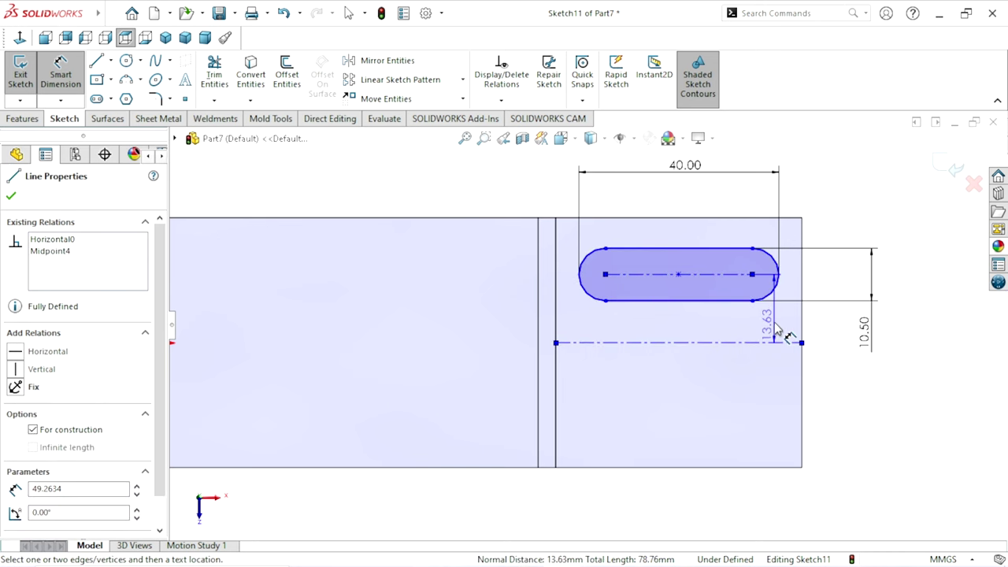
left_click(777, 331)
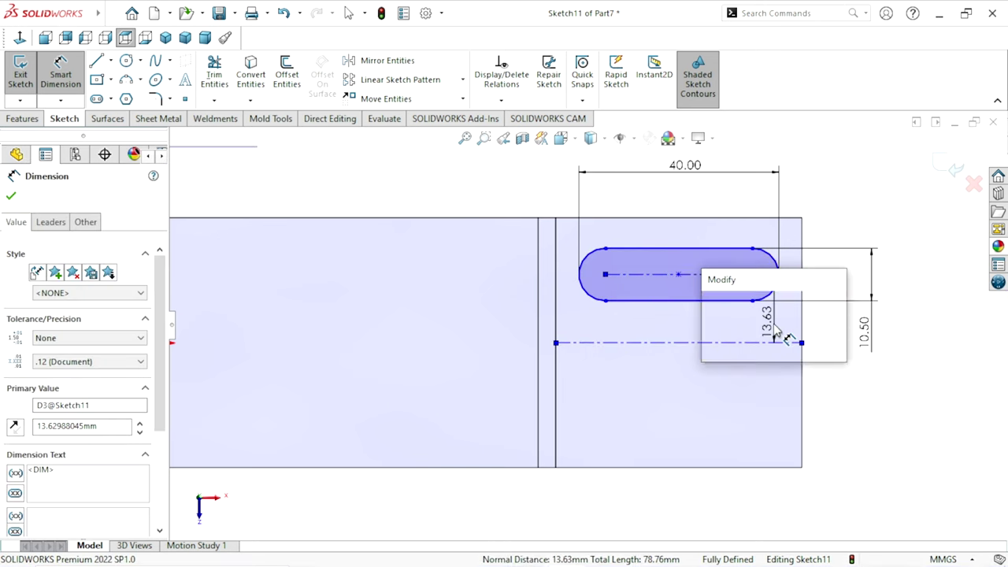
type("12.5")
left_click(710, 301)
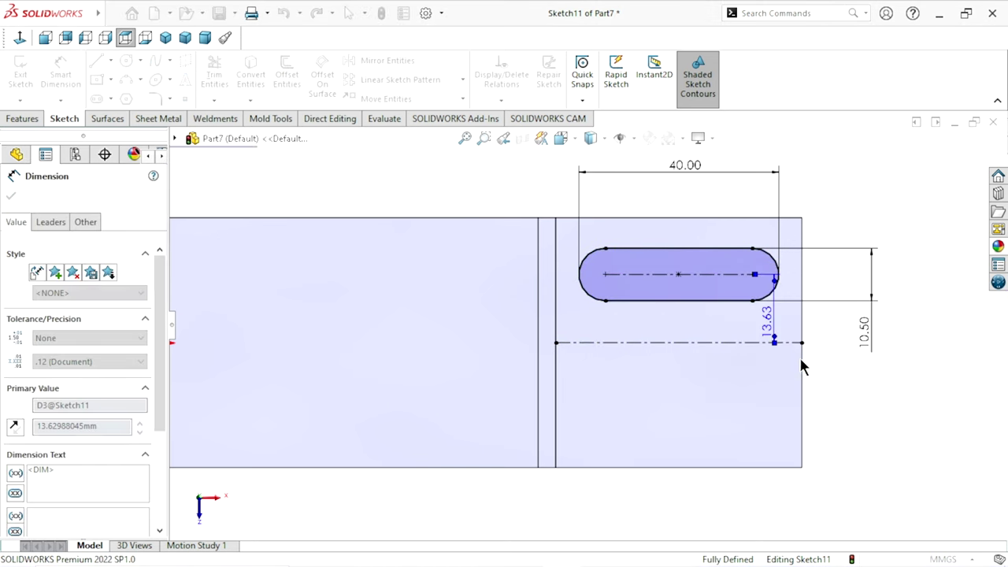
- Reposition the 12.50 dimension to the left side of the slot
left_click_drag(772, 329, 842, 336)
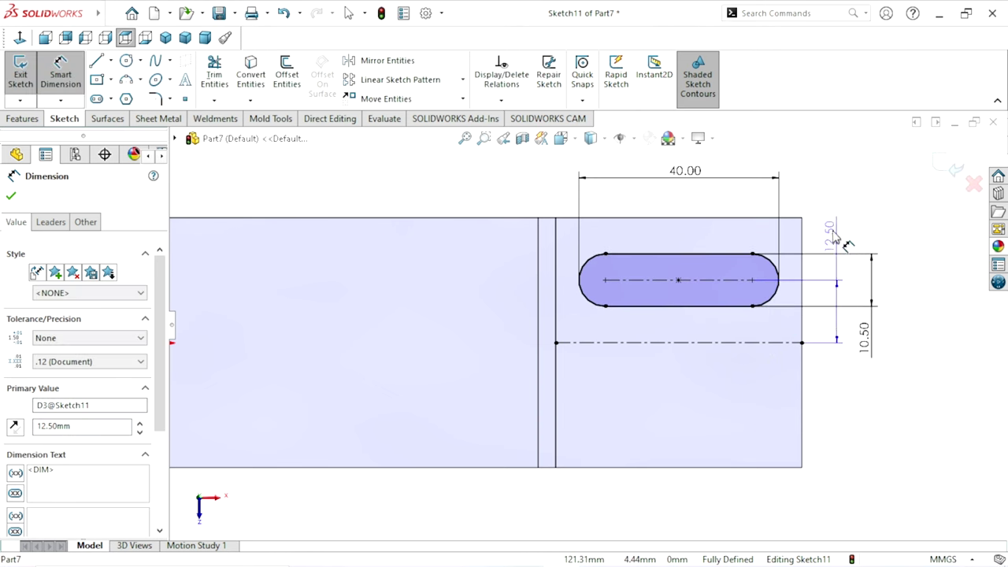
left_click_drag(835, 241, 498, 298)
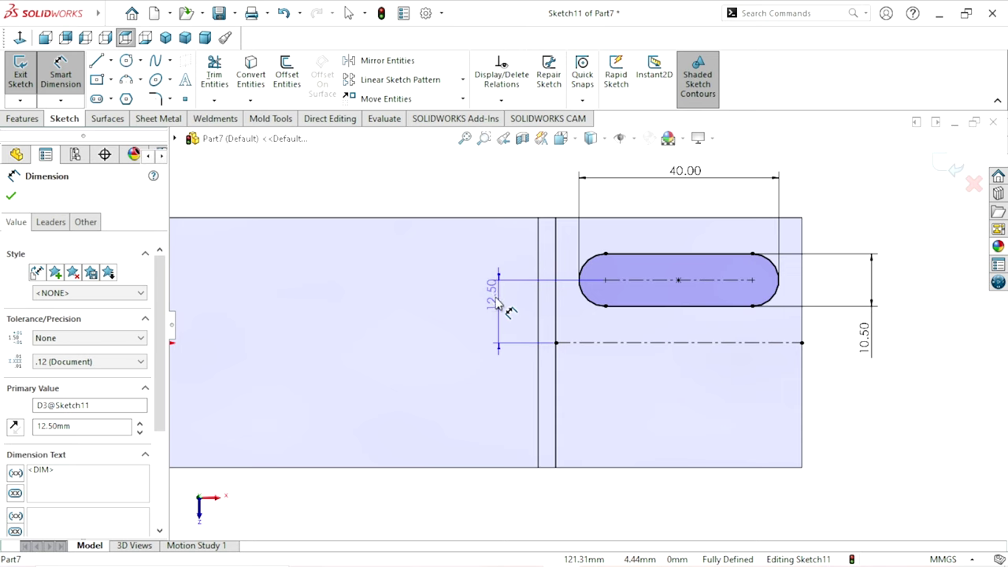
left_click(14, 200)
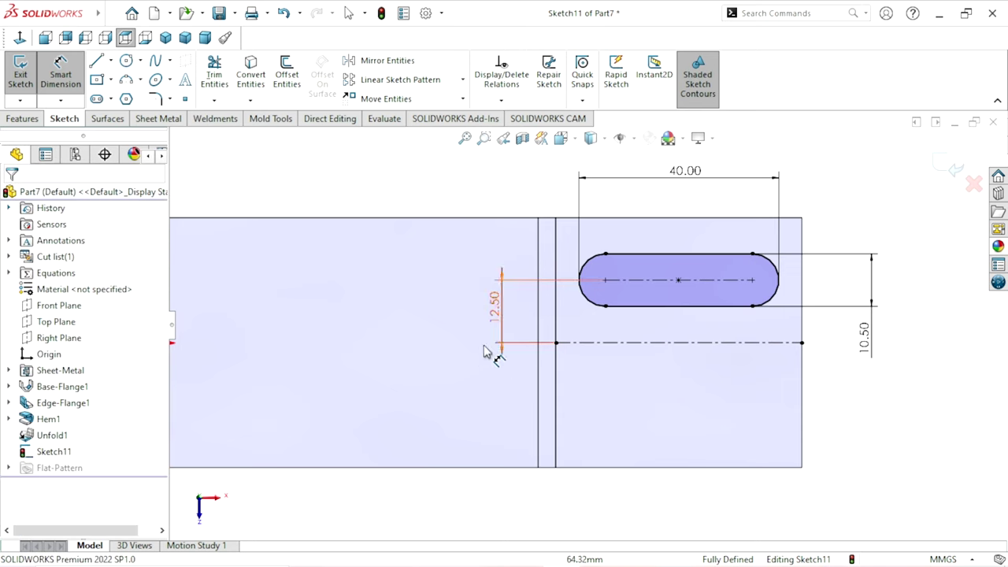
left_click(408, 63)
- Mirror Slot1 about the lower centerline (Line1) to create a matching slot below it
left_click(695, 270)
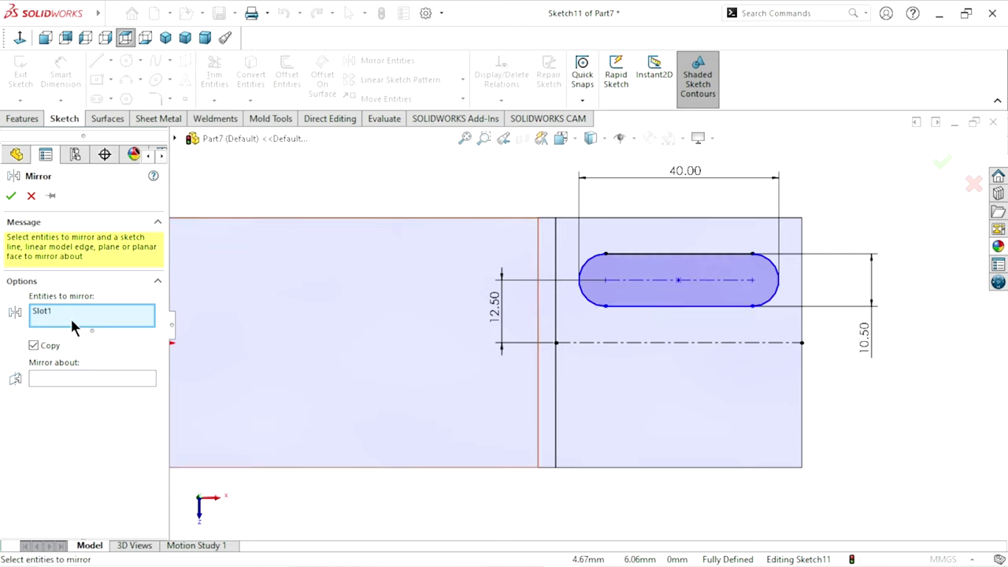
left_click(46, 379)
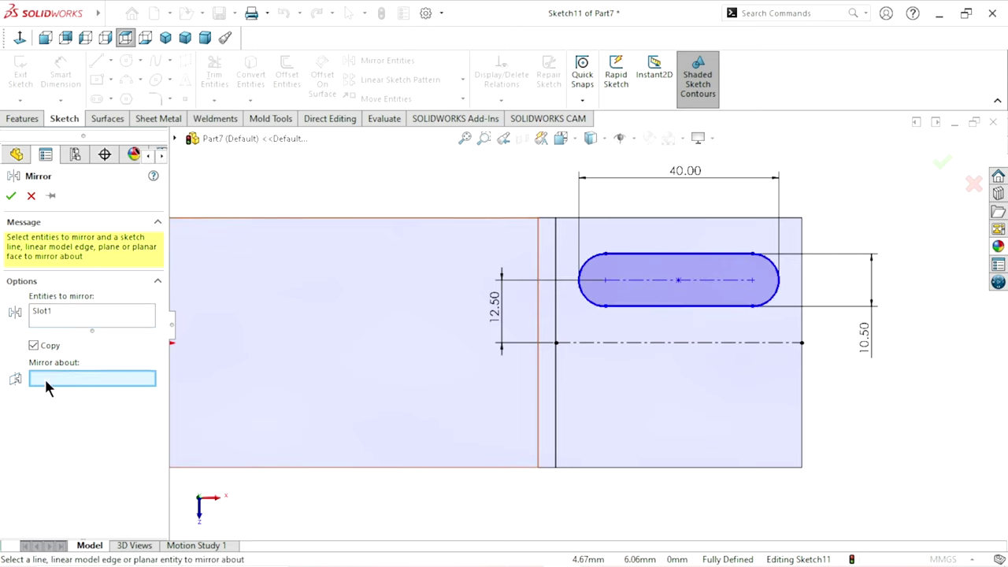
left_click(654, 343)
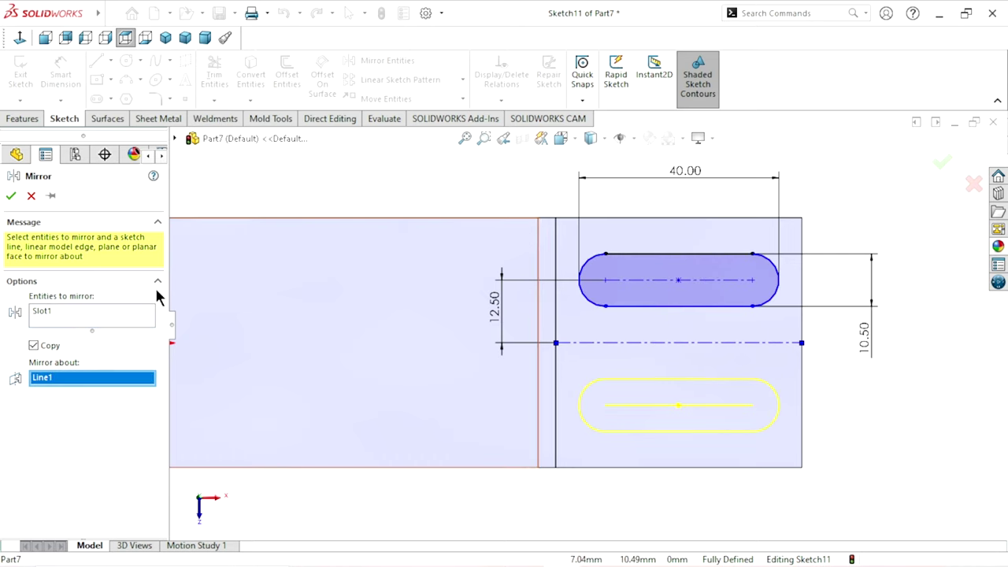
left_click(10, 196)
scroll(733, 323, "up", 4)
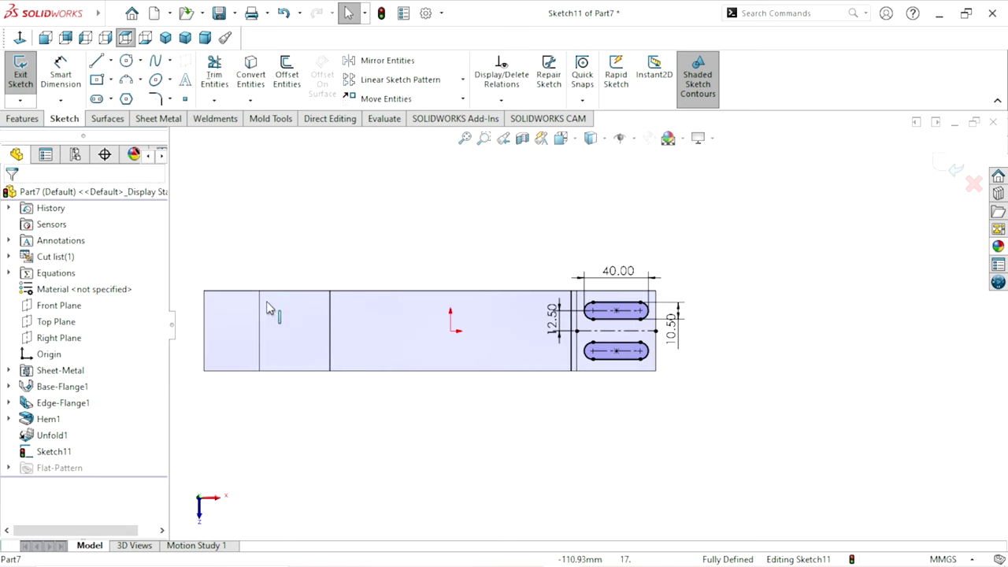
scroll(234, 331, "down", 4)
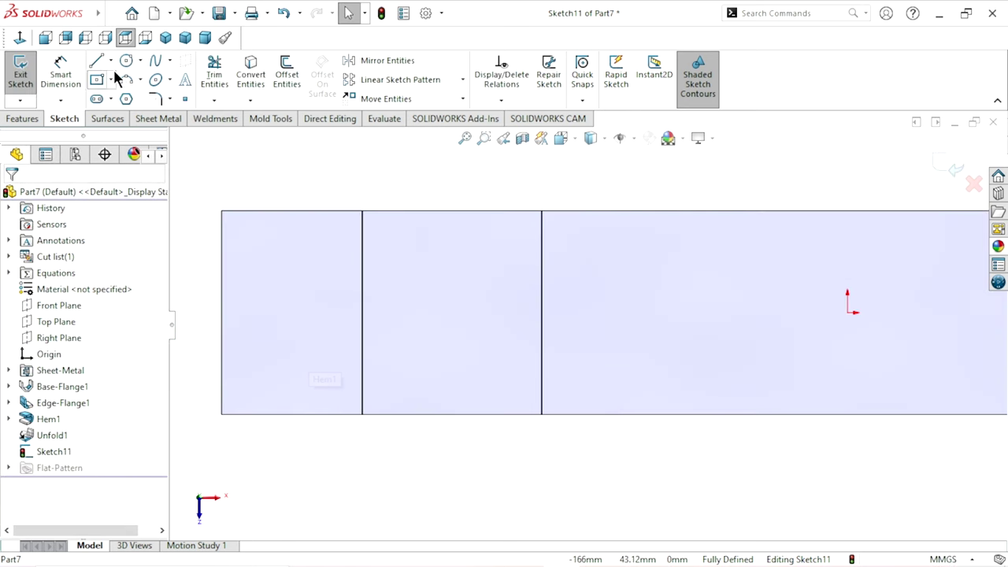
- Draw a centerline from the part's left edge to the first bend line
left_click(111, 61)
left_click(110, 96)
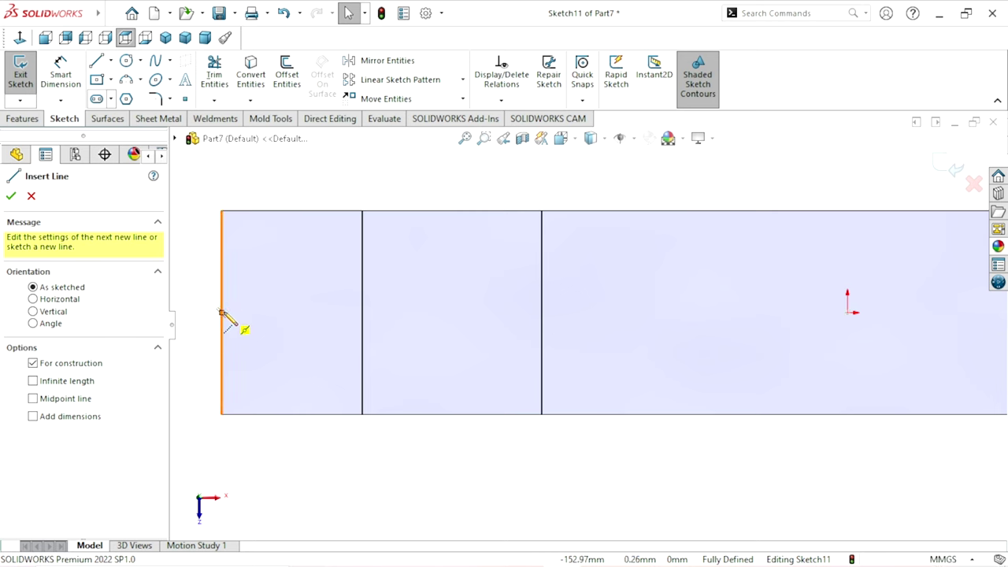
left_click(221, 313)
left_click(361, 312)
right_click(407, 196)
left_click(411, 197)
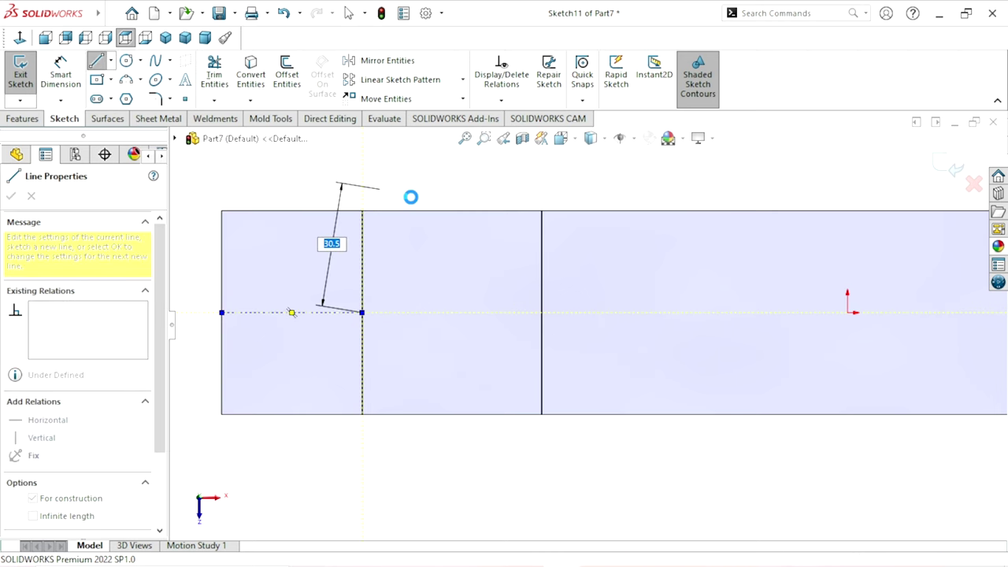
- Sketch a straight slot on that centerline extending past the left edge
key("s")
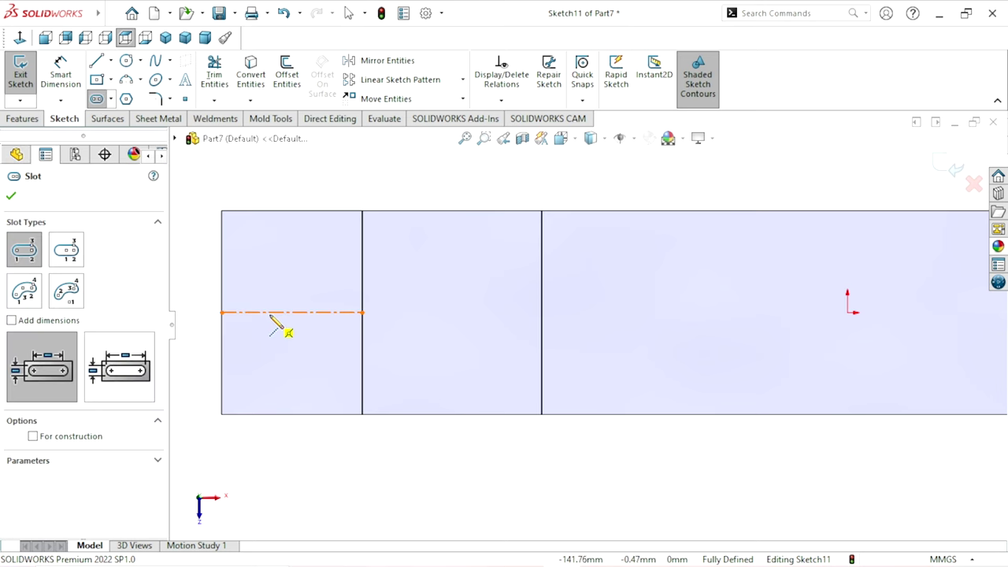
scroll(354, 341, "up", 5)
scroll(394, 335, "down", 3)
scroll(439, 334, "down", 3)
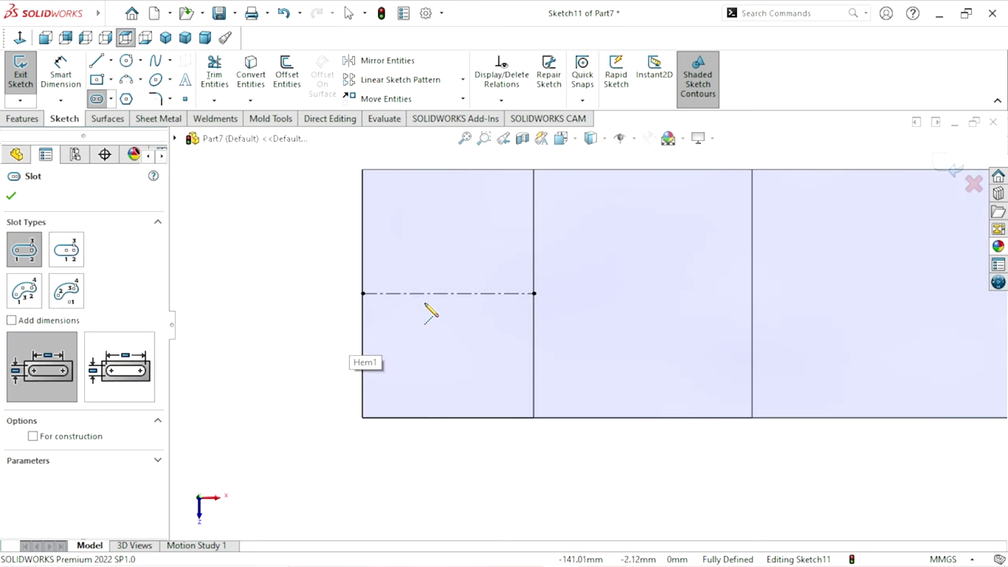
left_click(432, 293)
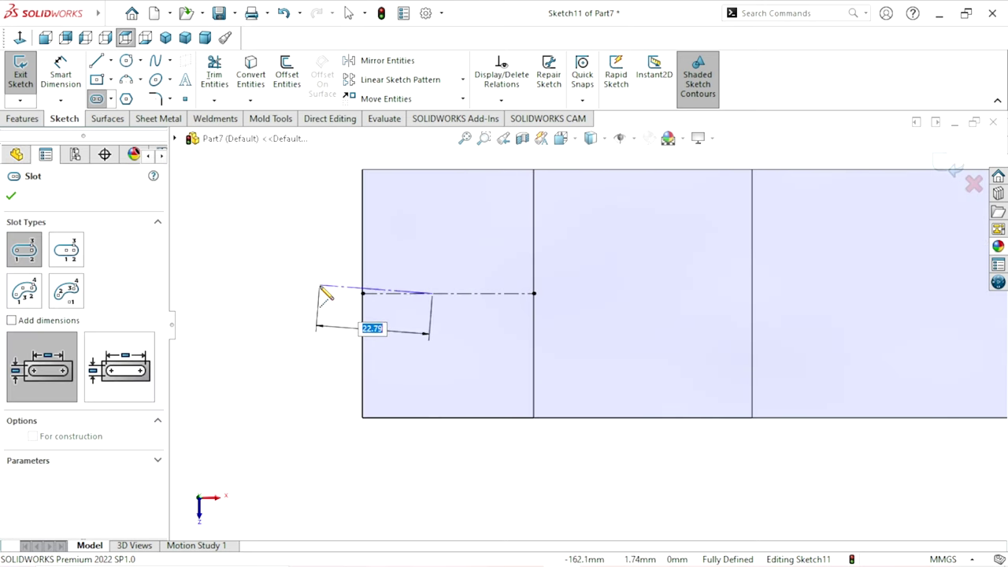
left_click(328, 293)
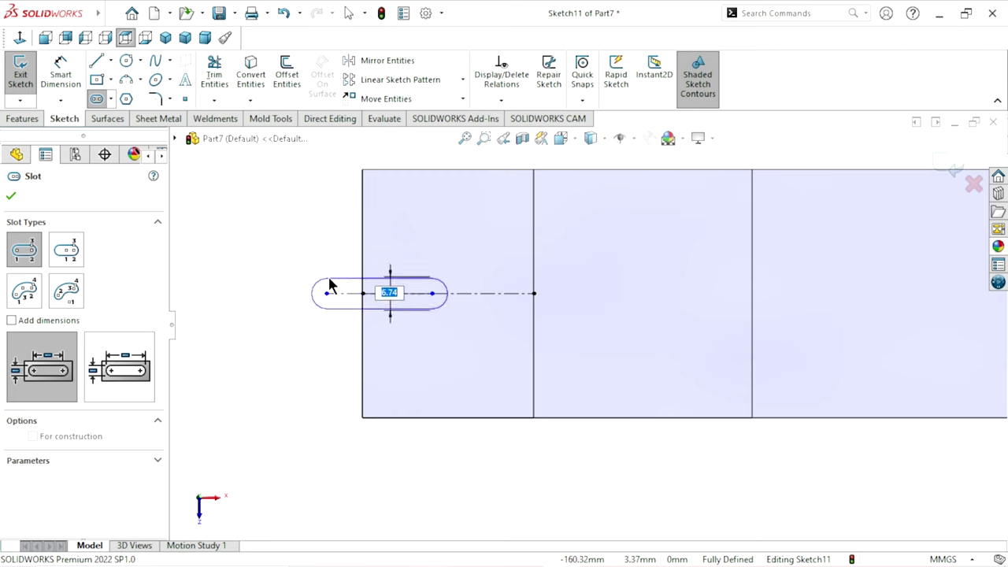
left_click(326, 268)
right_click(275, 228)
left_click(285, 232)
left_click(60, 75)
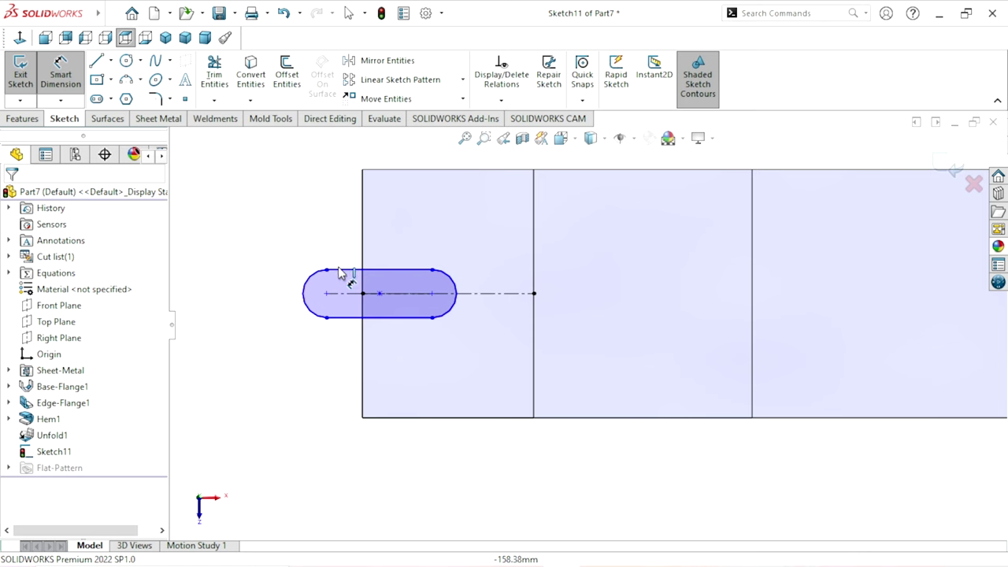
left_click(342, 270)
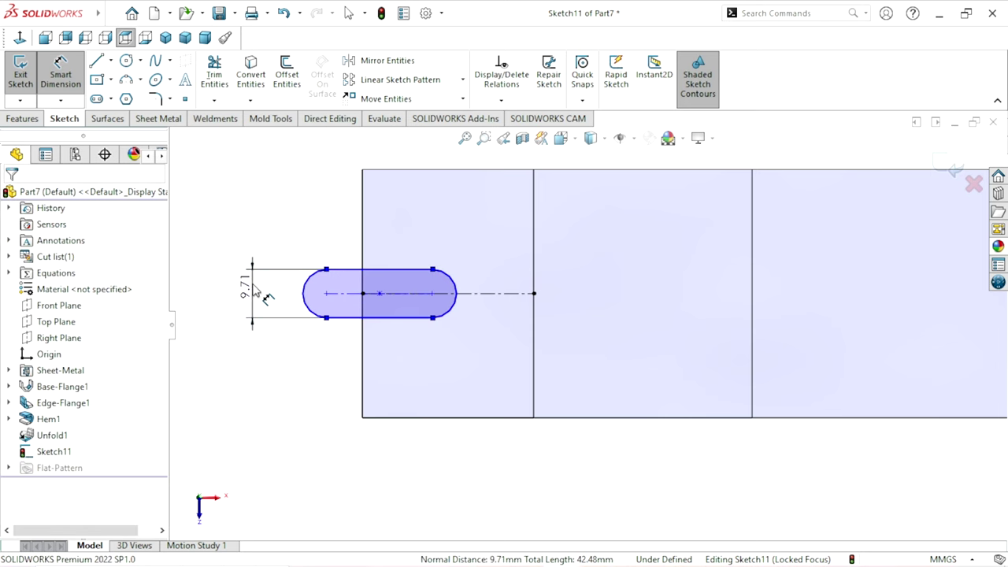
- Set the hem-end slot width to 12 mm and its offset from the left edge to 22 mm
left_click(254, 292)
type("12")
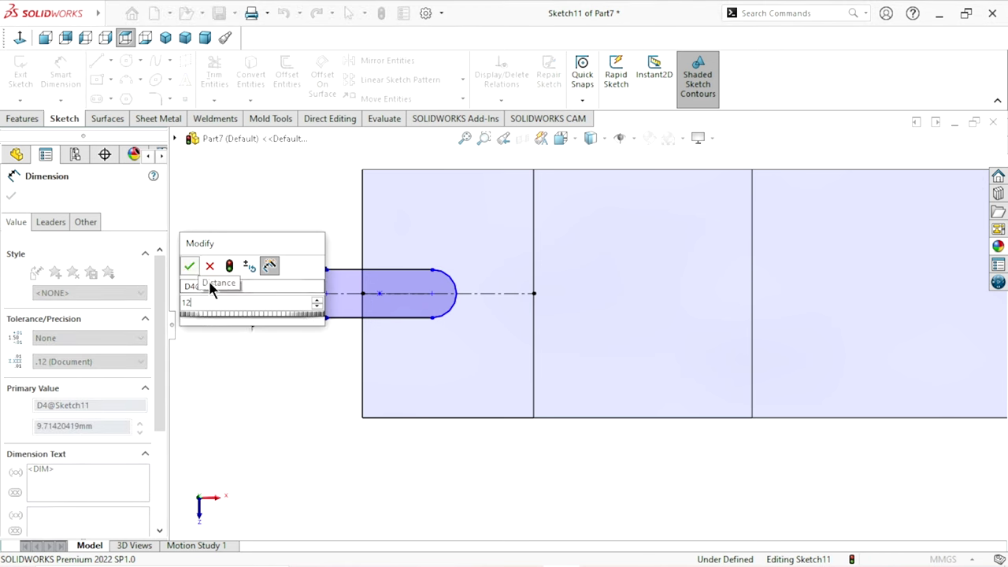
key("Return")
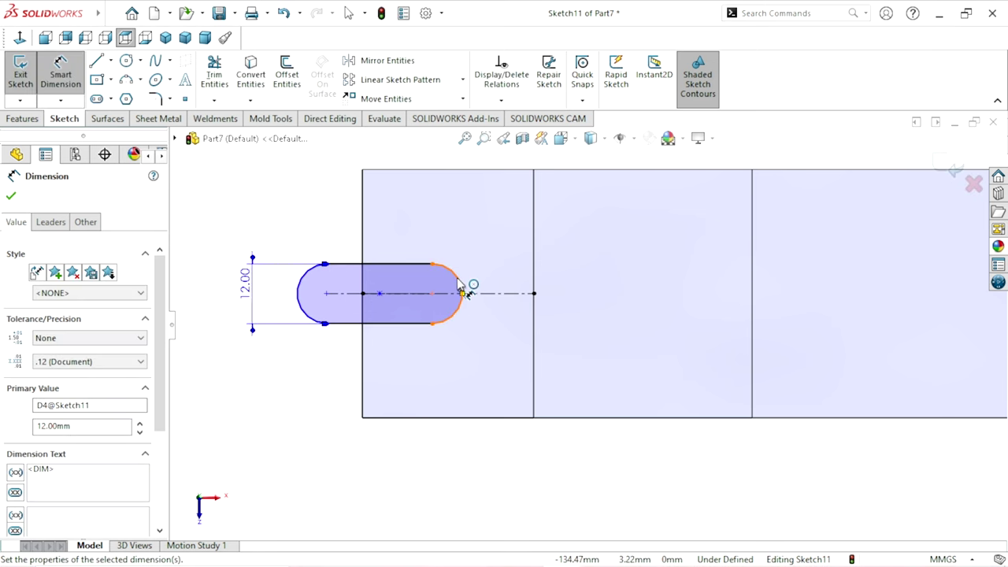
left_click(463, 288)
left_click(363, 250)
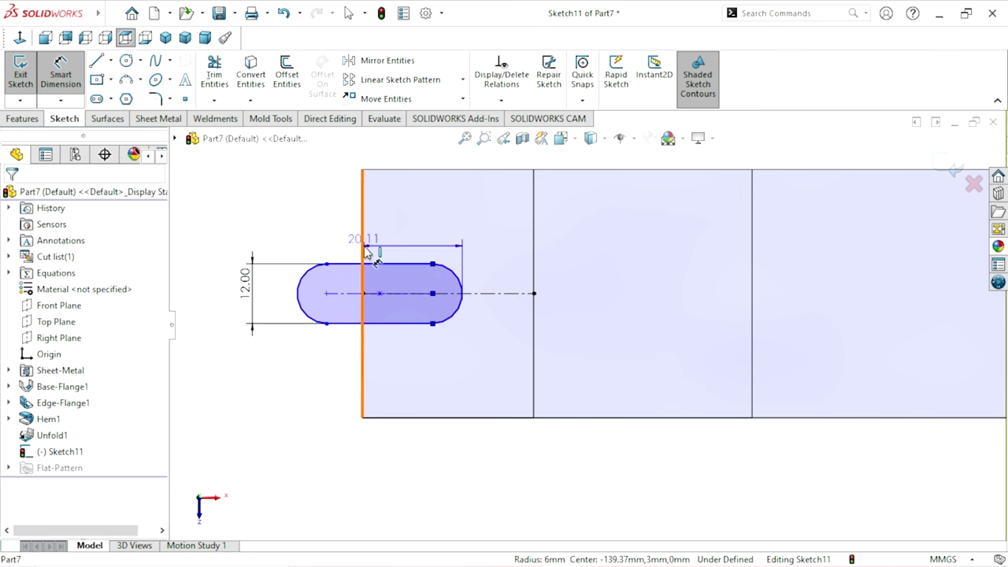
left_click(421, 227)
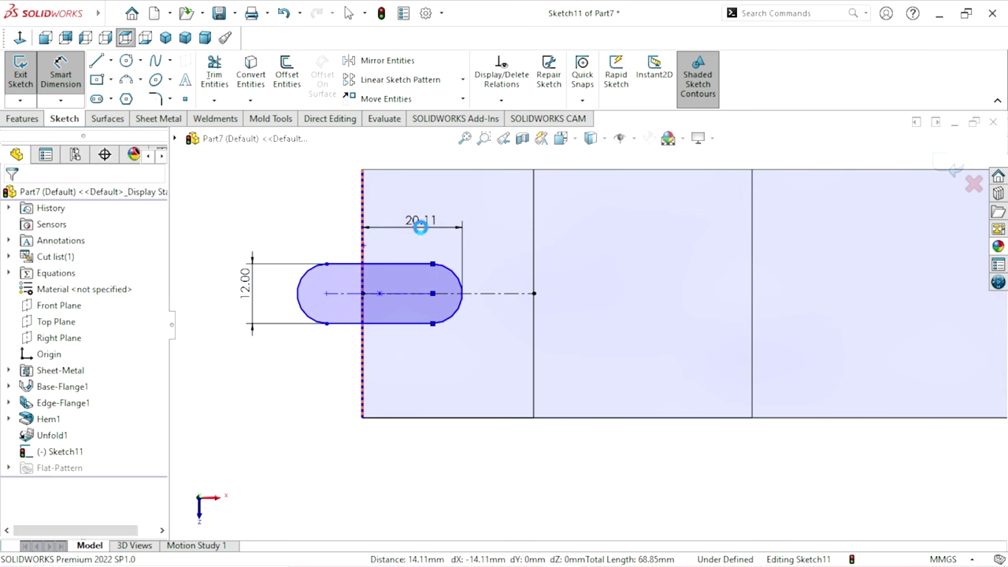
left_click(420, 227)
type("22")
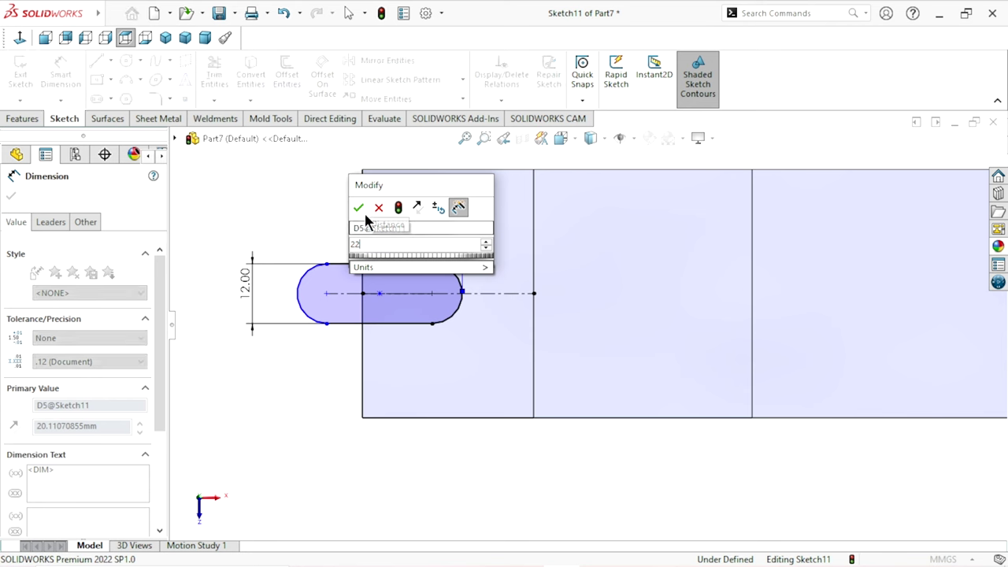
left_click(359, 208)
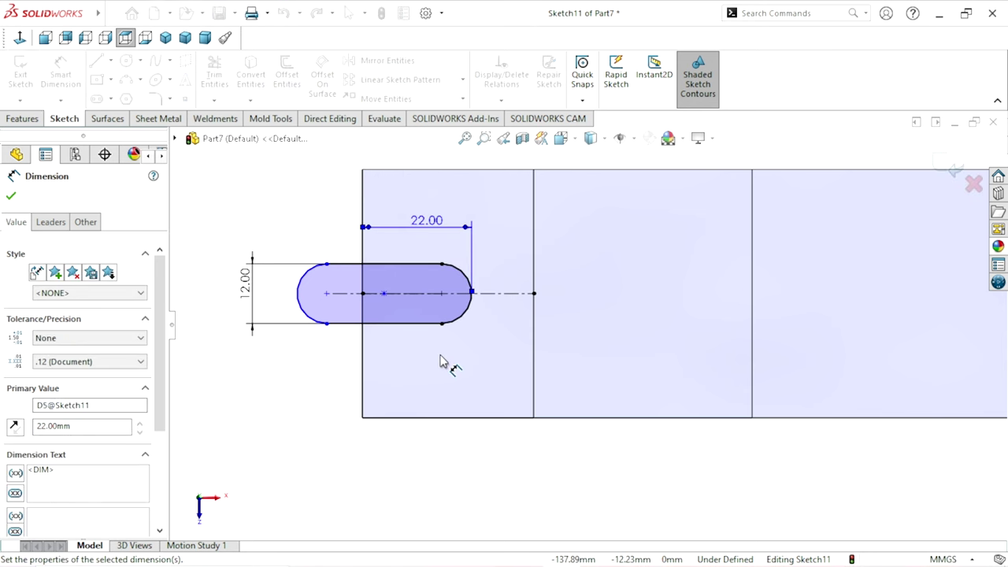
scroll(465, 339, "up", 1)
scroll(484, 323, "down", 1)
scroll(472, 331, "down", 1)
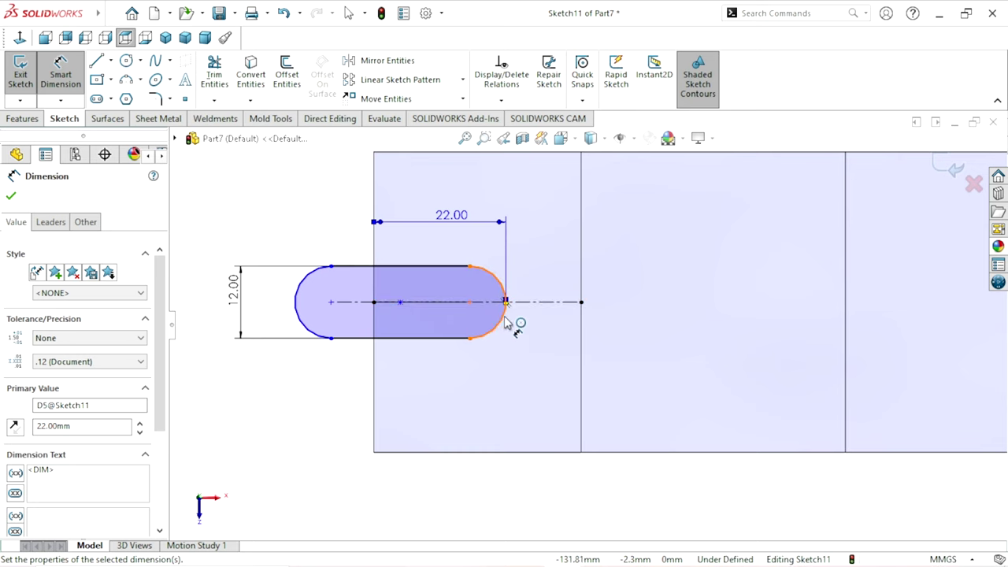
- Dimension the slot's centre-to-centre length as 22 mm
left_click(414, 311)
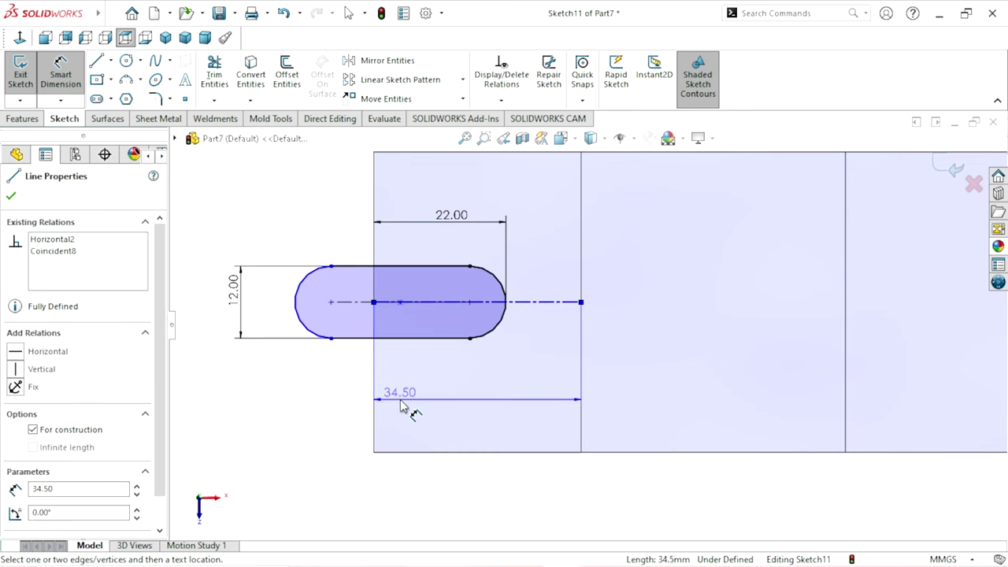
key("Escape")
left_click(353, 307)
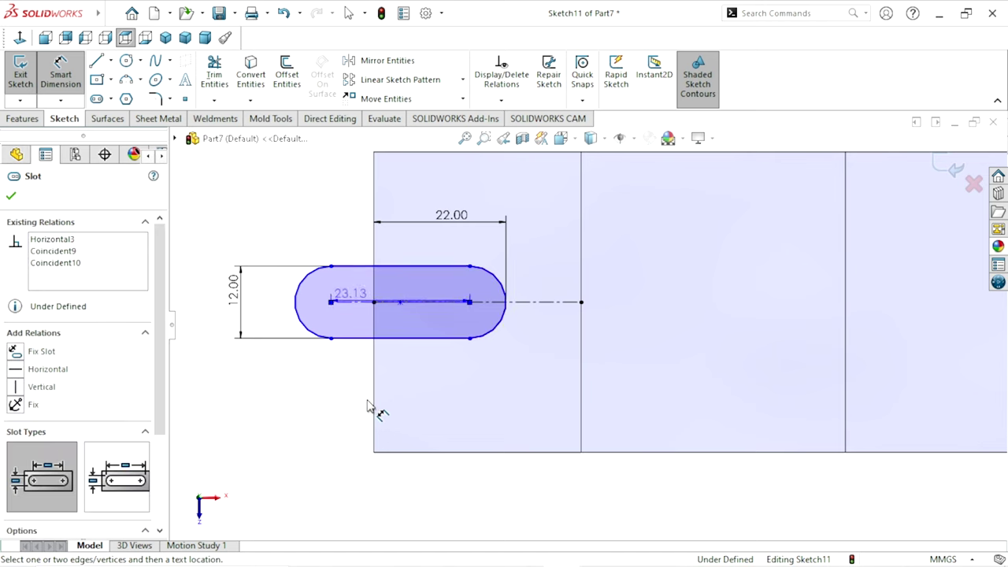
left_click(399, 390)
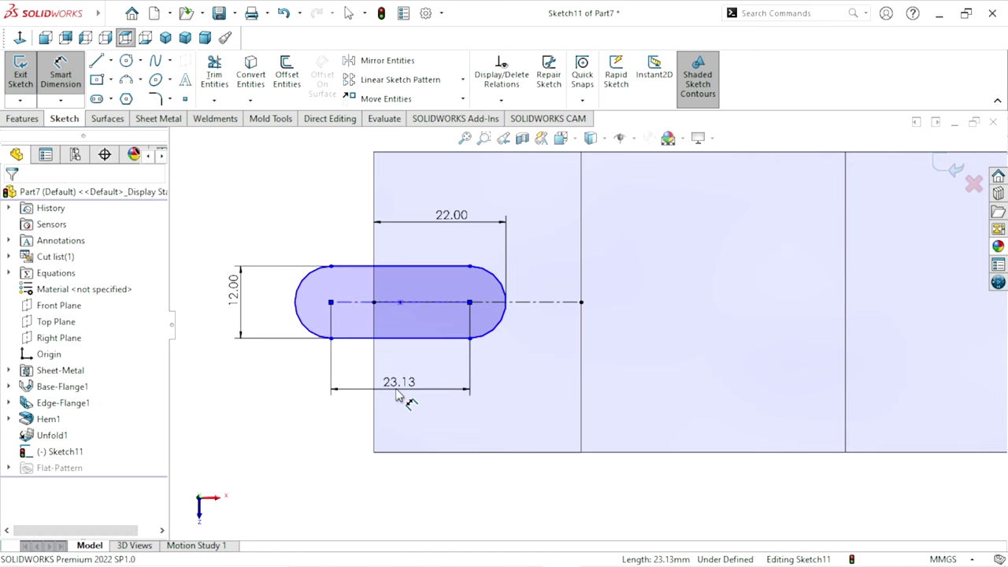
type("22")
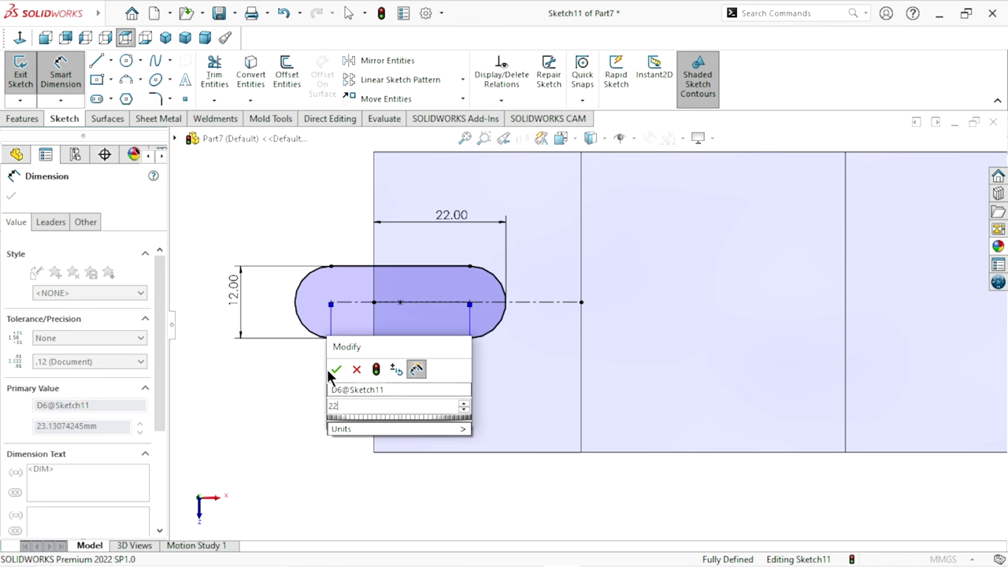
left_click(337, 372)
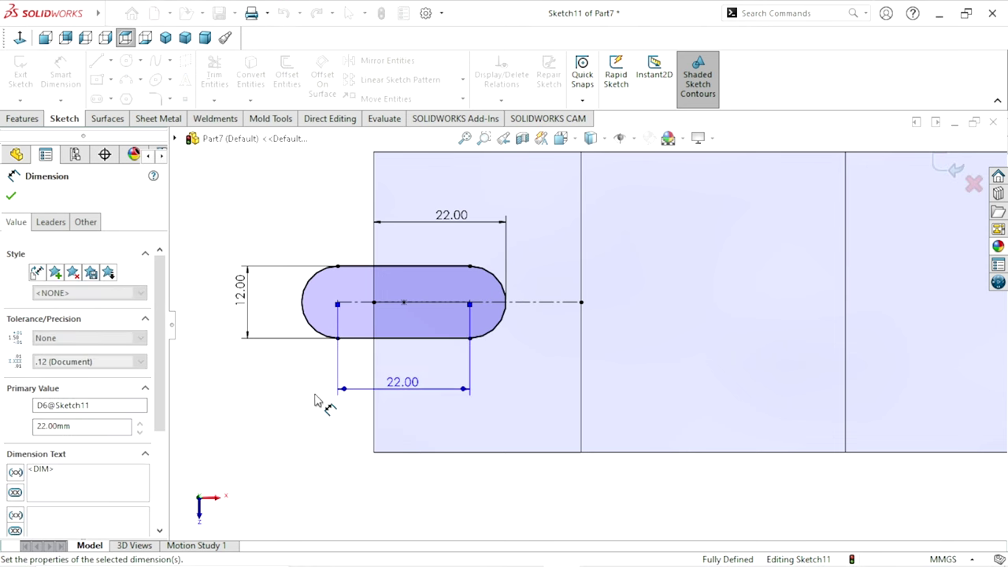
scroll(425, 386, "up", 3)
scroll(619, 354, "down", 2)
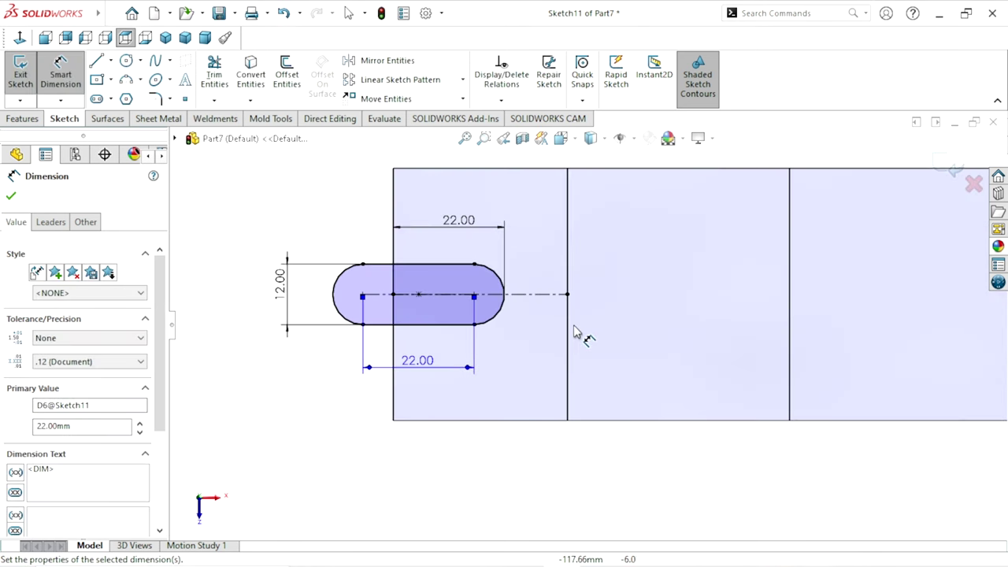
scroll(539, 333, "up", 2)
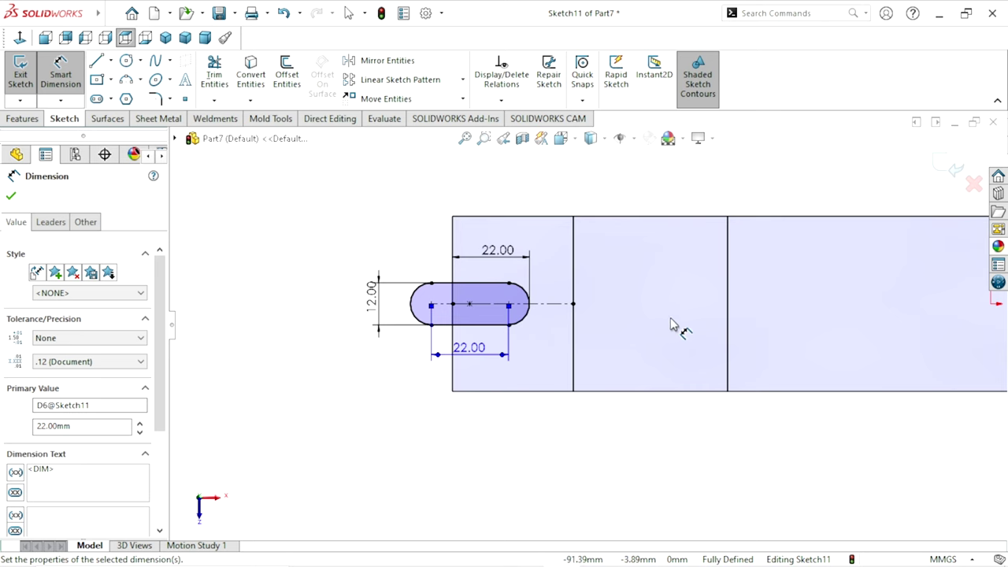
left_click(11, 196)
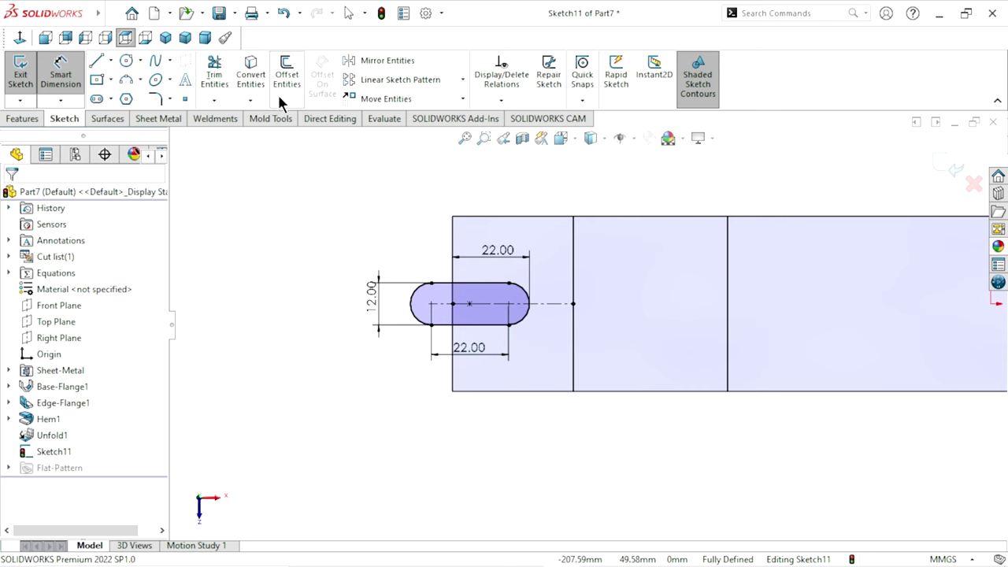
- Extrude-cut Sketch11 Up To Next through the flat sheet, then tilt the view into 3D
key("Escape")
left_click(158, 119)
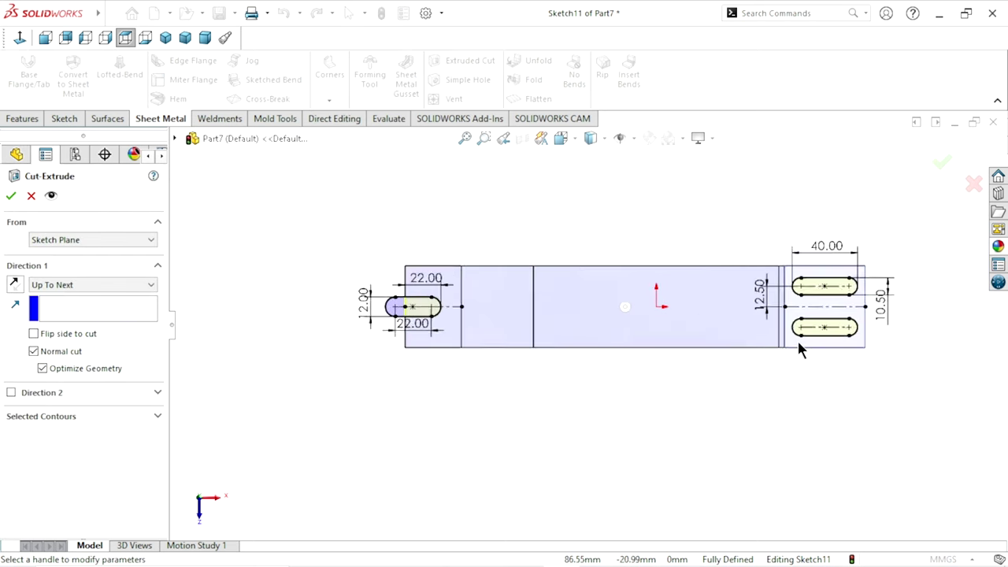
scroll(797, 347, "down", 3)
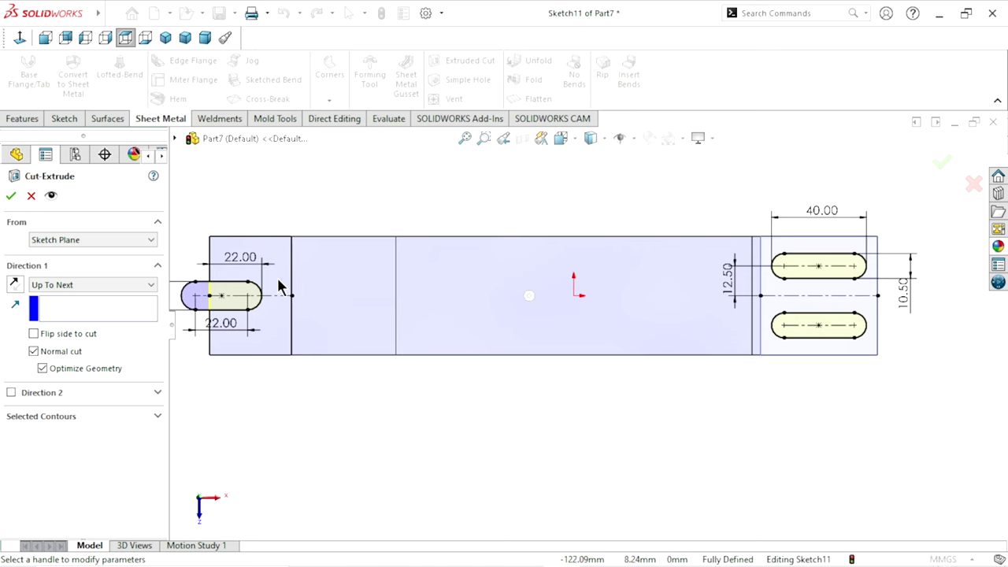
left_click(11, 196)
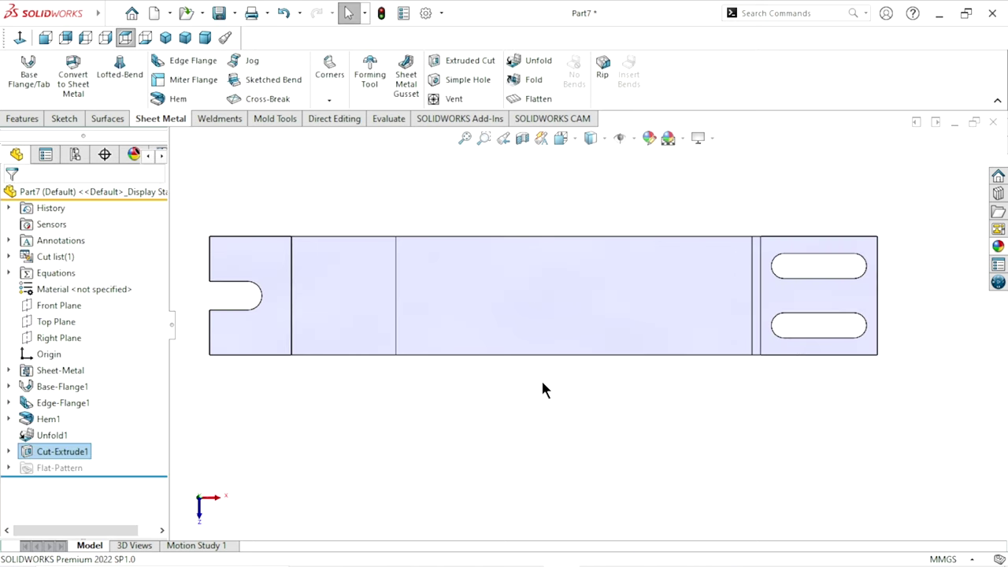
middle_click_drag(507, 401, 506, 254)
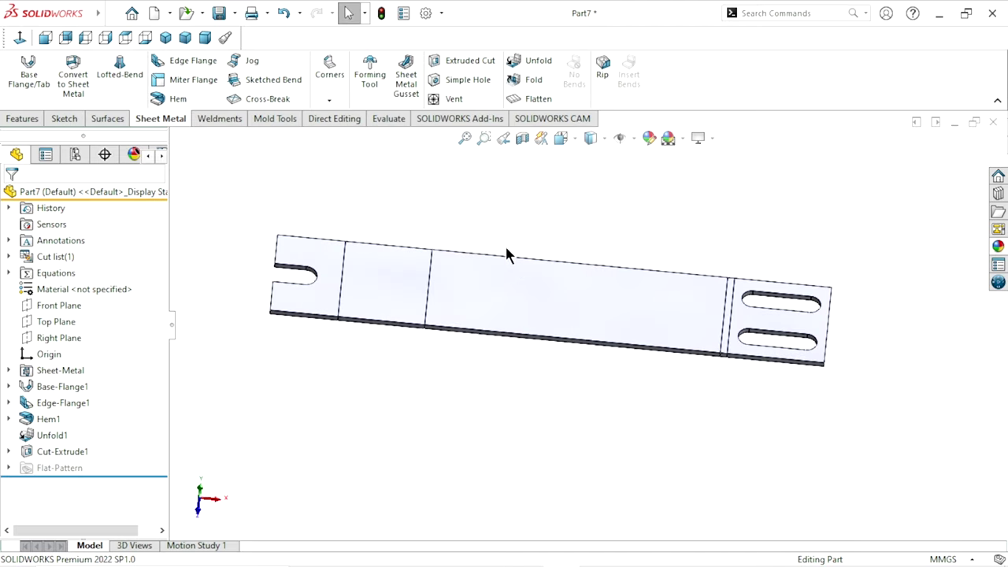
- Fold all bends with the middle face fixed, then show the bracket in isometric view
left_click(532, 82)
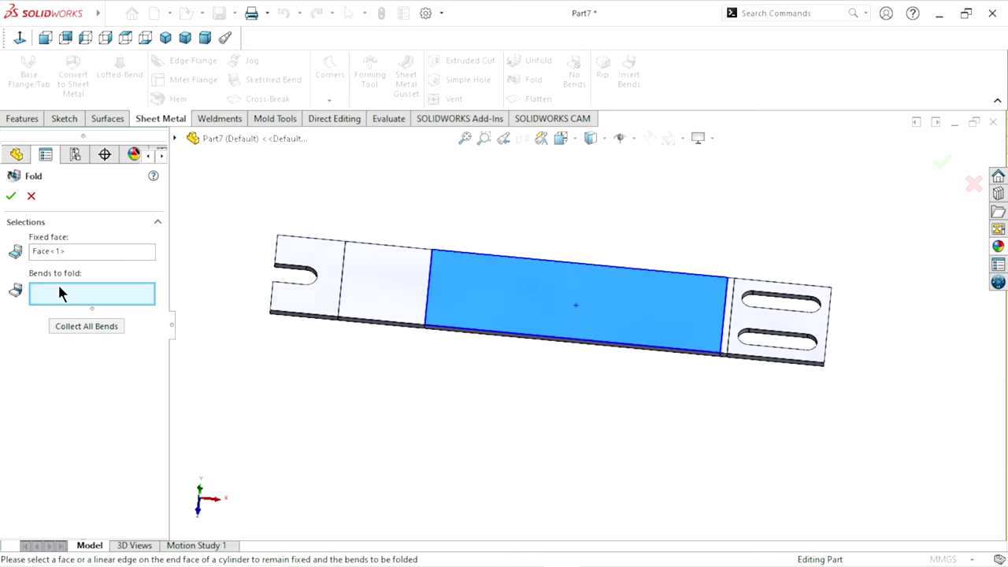
left_click(69, 333)
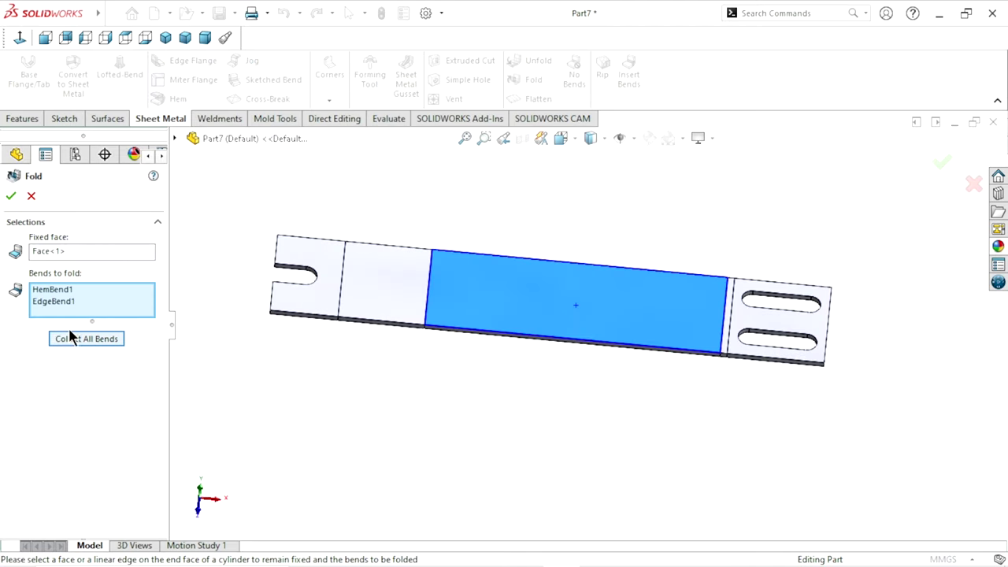
left_click(11, 196)
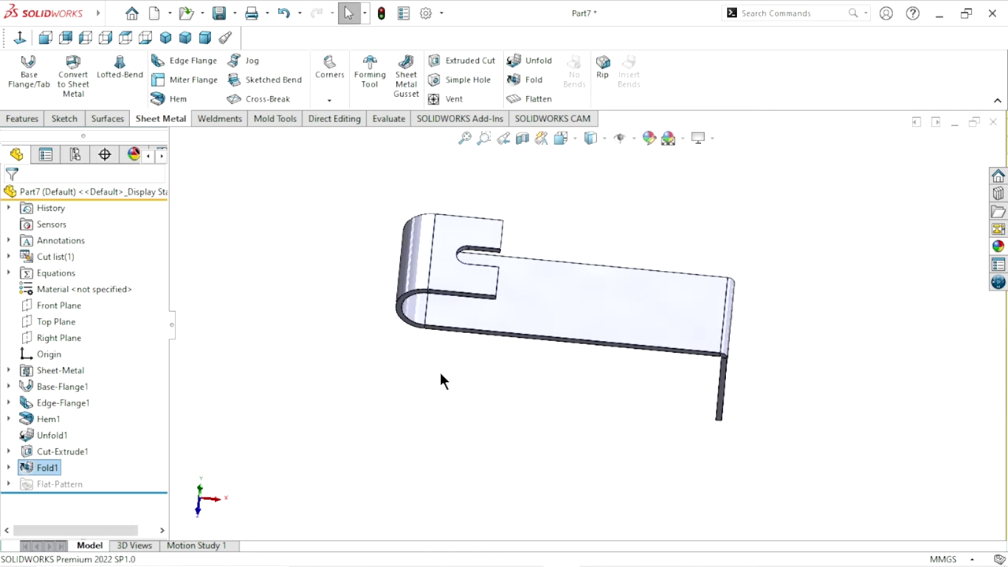
left_click(167, 39)
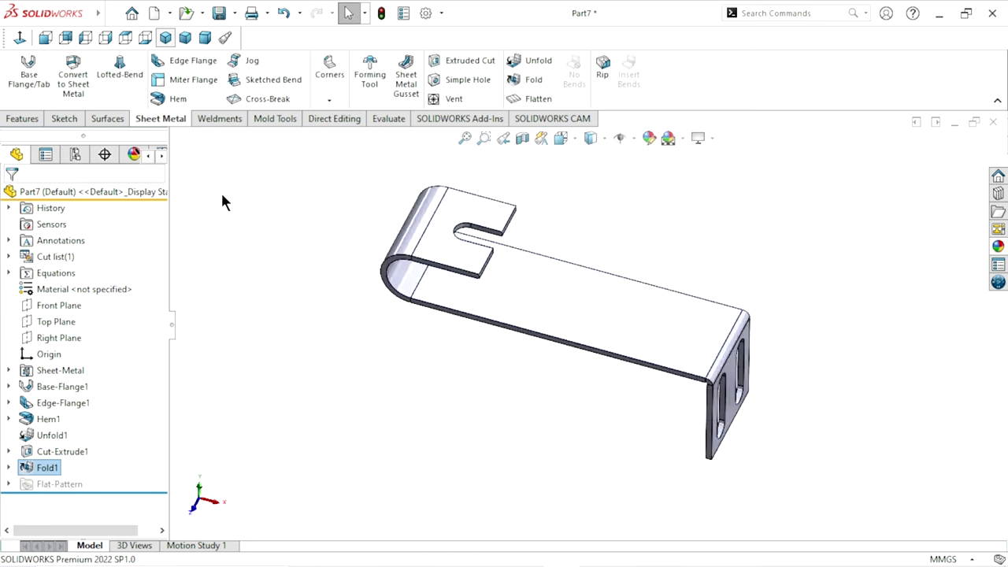
scroll(721, 252, "down", 2)
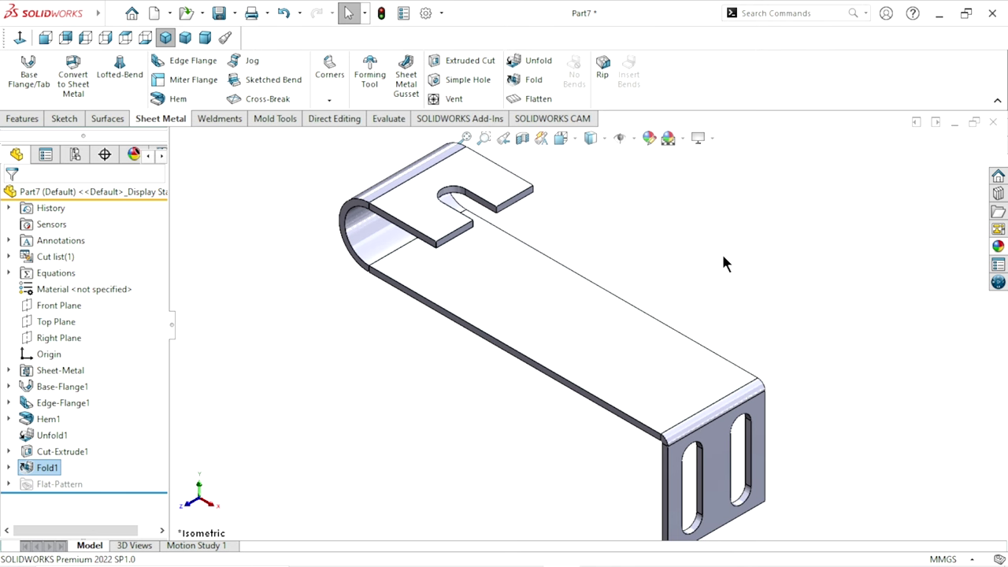
scroll(723, 273, "up", 2)
- Apply the Solid Orange appearance to the entire bracket part
left_click(998, 249)
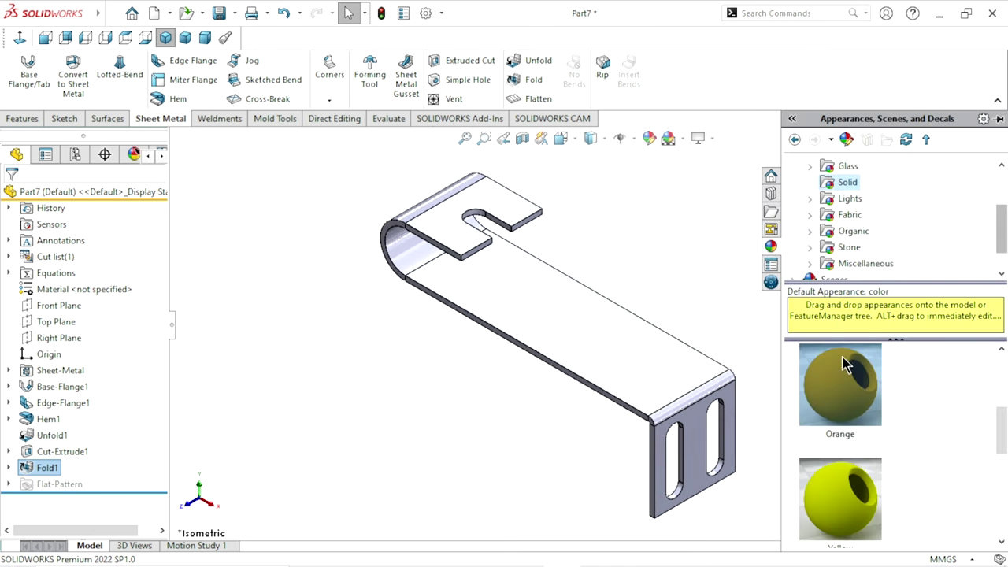
left_click_drag(1000, 439, 1001, 375)
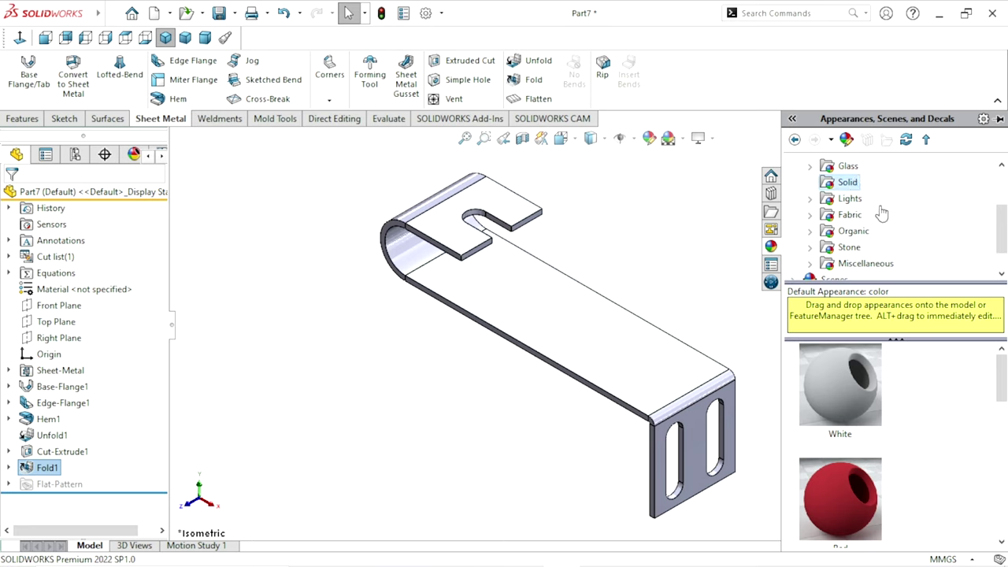
mouse_move(1004, 380)
left_mouse_down()
mouse_move(1000, 449)
mouse_move(1004, 429)
left_mouse_up()
left_click(825, 445)
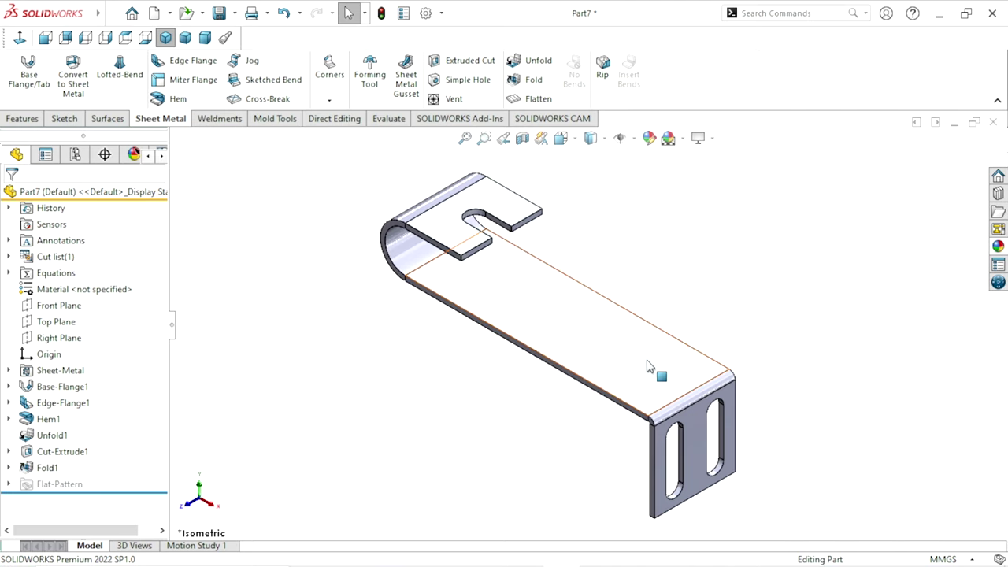
left_click(137, 192)
left_click(998, 246)
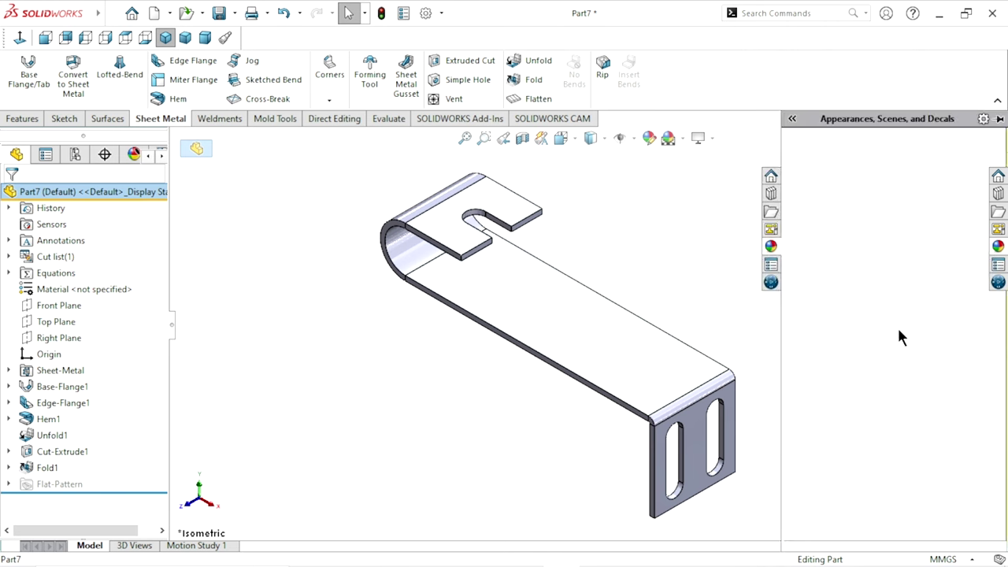
double_click(858, 429)
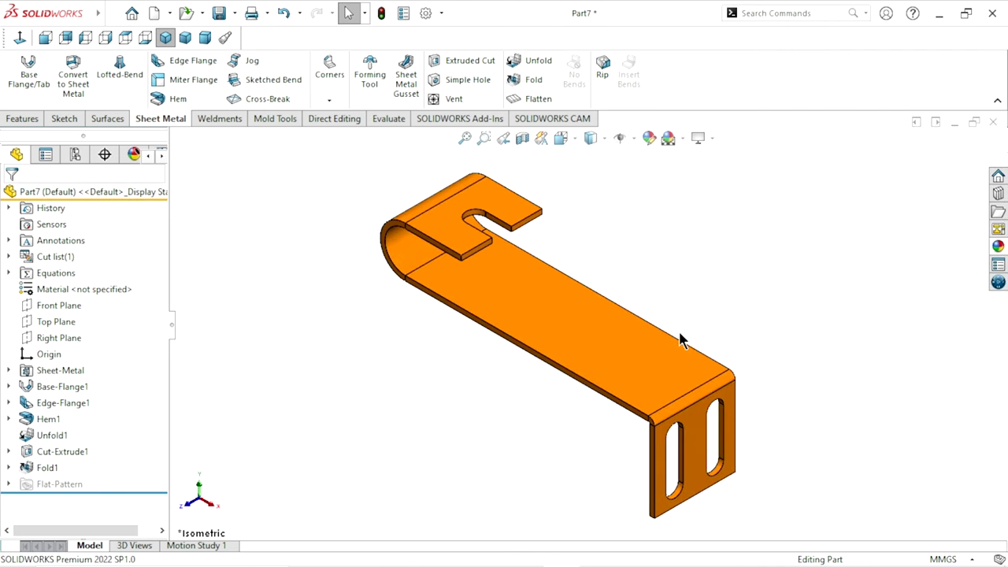
scroll(603, 301, "down", 1)
scroll(602, 303, "up", 1)
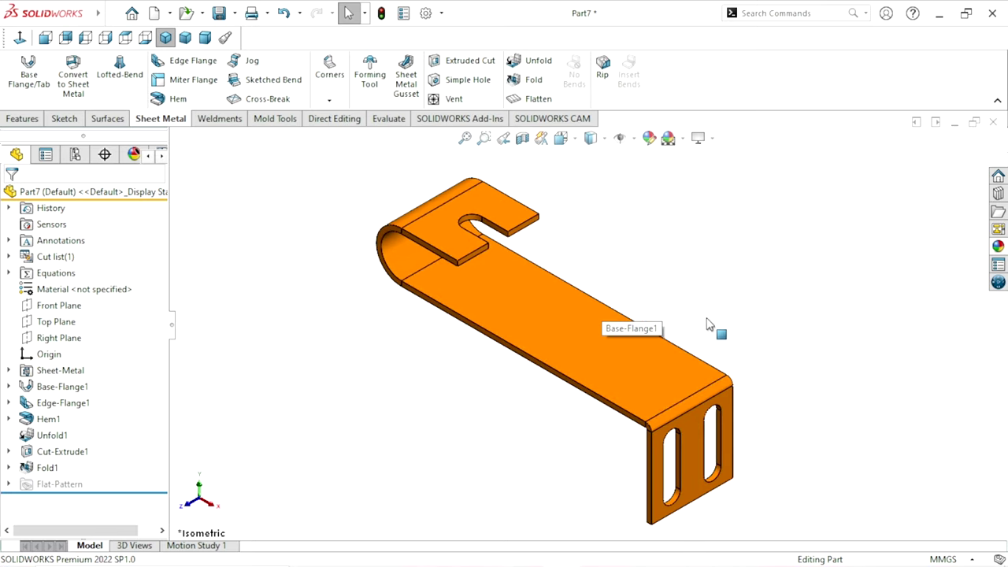